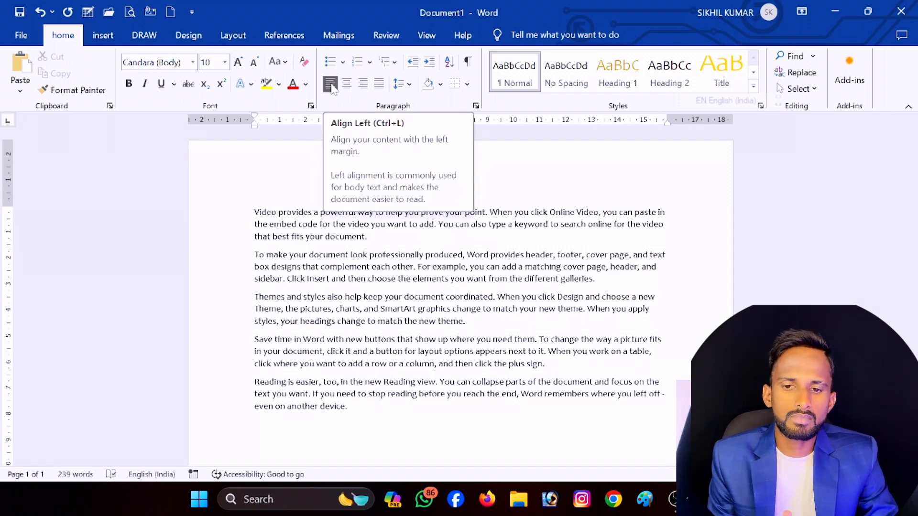
# - Replace all the sample paragraphs with the left-aligned word COMPUTER
pyautogui.moveTo(361, 420); pyautogui.dragTo(241, 205)
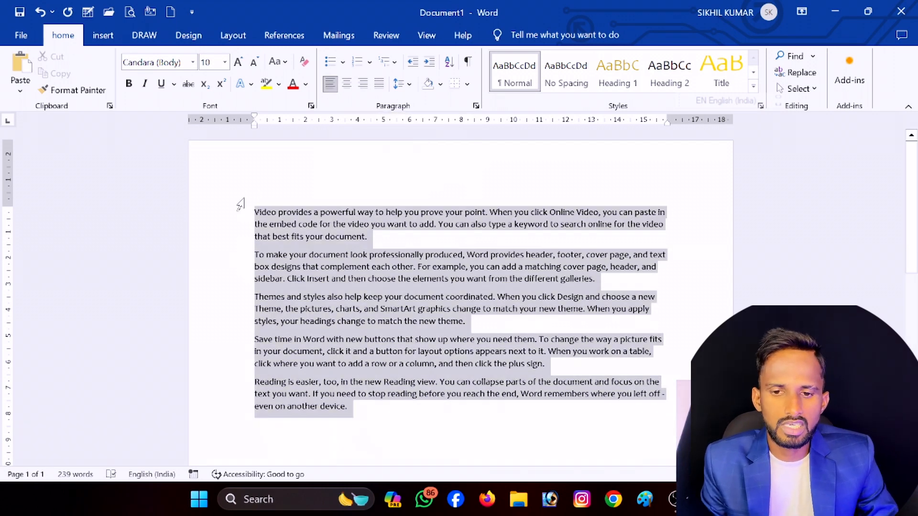
pyautogui.press('Delete')
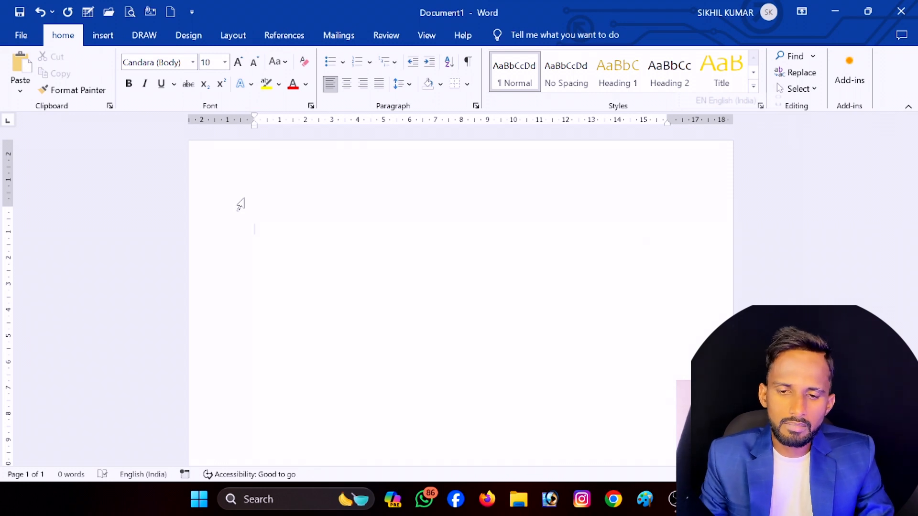
pyautogui.write('COMPUTER')
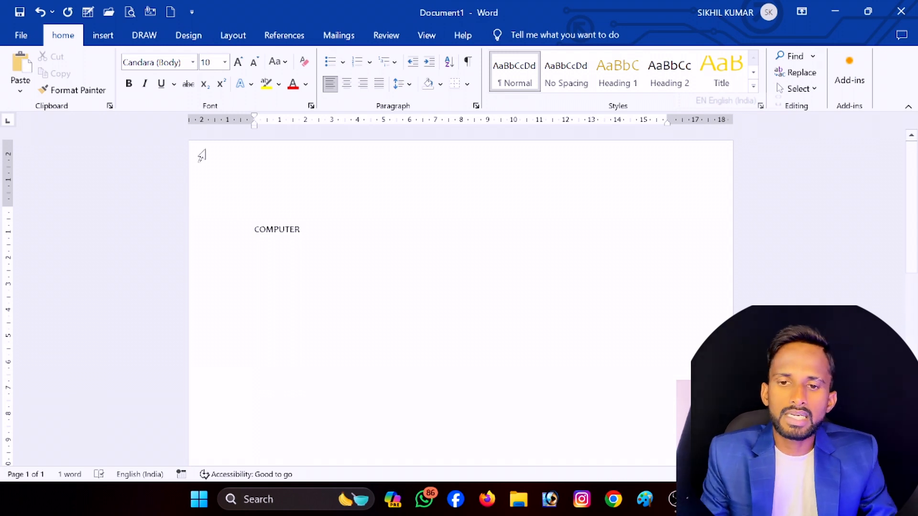
# - Remove the left-aligned word and enter COMPUTER aligned to the right margin instead
pyautogui.click(240, 230)
pyautogui.press('BackSpace')
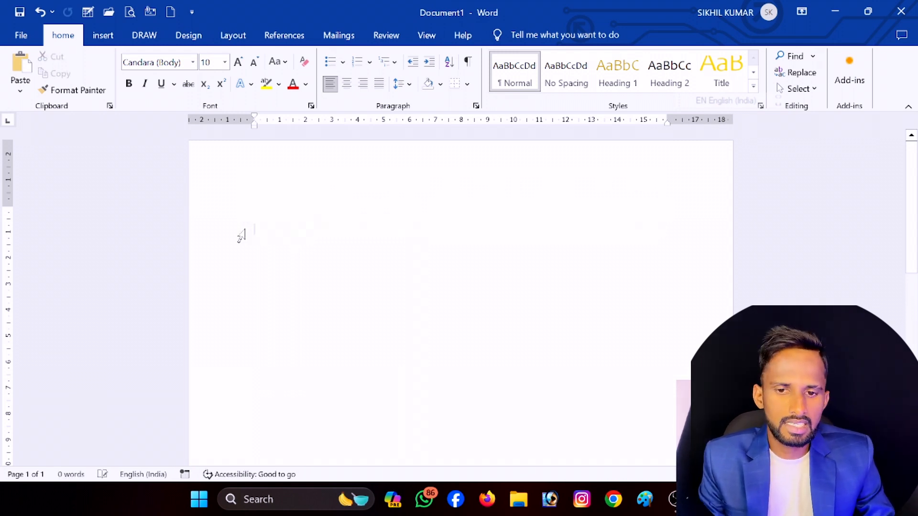
pyautogui.click(367, 90)
pyautogui.write('COMPUTER')
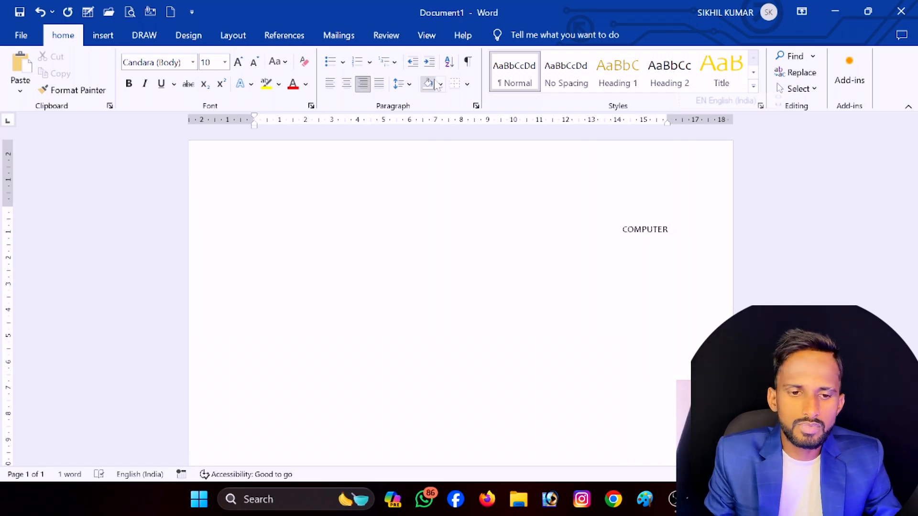
# - Erase the right-aligned word and enter COMPUTER with center alignment
pyautogui.press('BackSpace')
pyautogui.press('BackSpace')
pyautogui.press('BackSpace')
pyautogui.press('BackSpace')
pyautogui.press('BackSpace')
pyautogui.press('BackSpace')
pyautogui.press('BackSpace')
pyautogui.press('BackSpace')
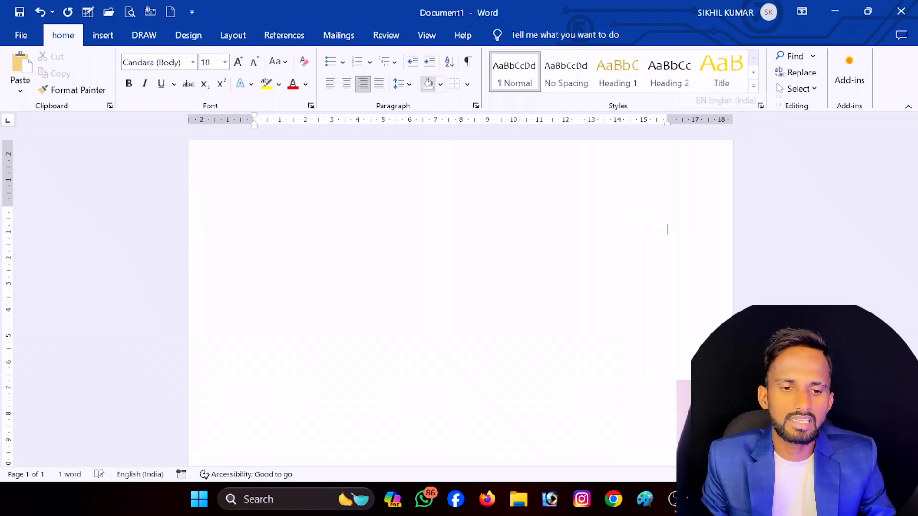
pyautogui.click(347, 88)
pyautogui.write('COM')
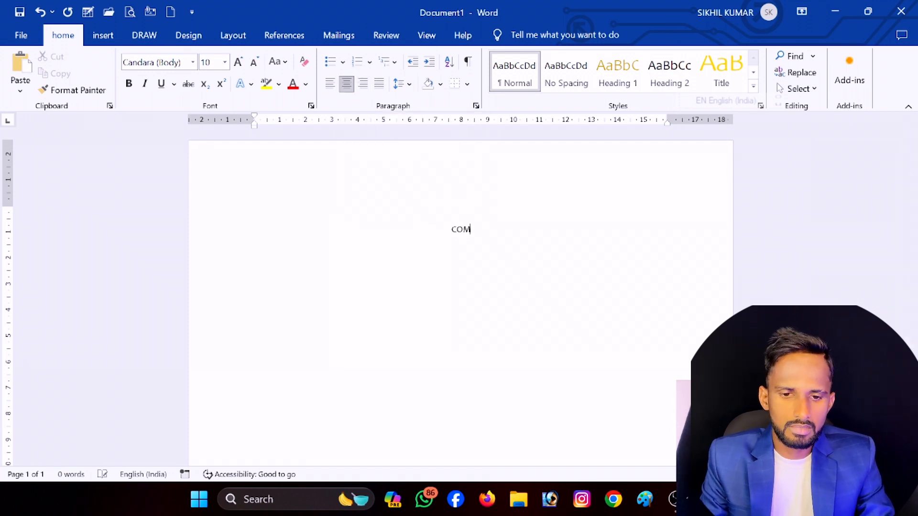
pyautogui.write('PUTER')
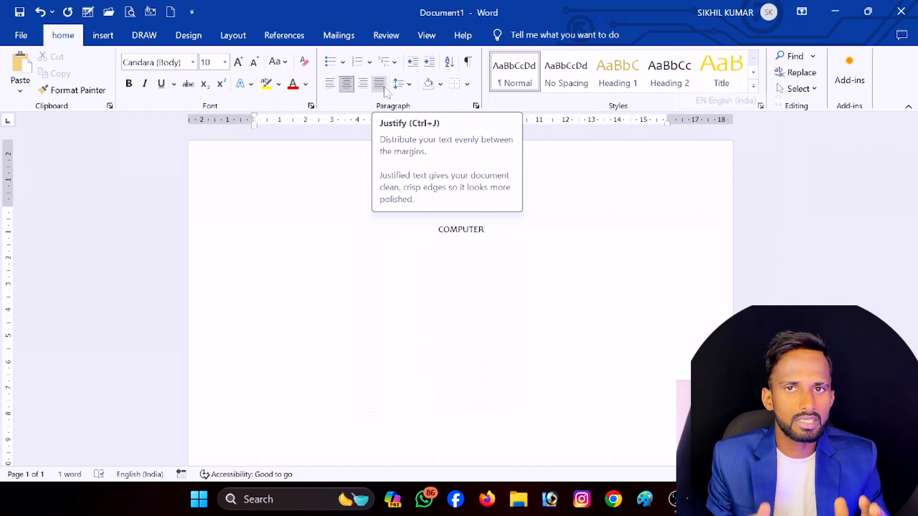
# - Clear the document, including the centered word, and enter COMPUTER with left alignment
pyautogui.hotkey('ctrl', 'a')
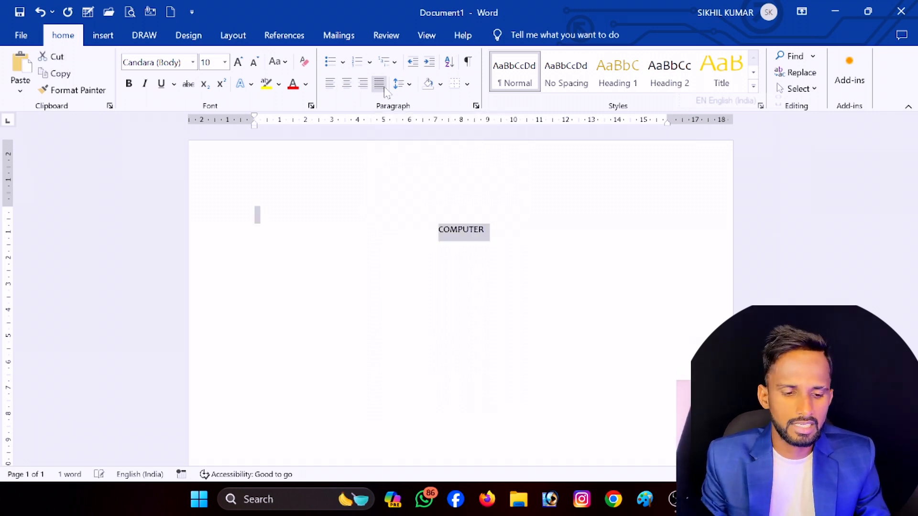
pyautogui.press('Delete')
pyautogui.hotkey('ctrl', 'l')
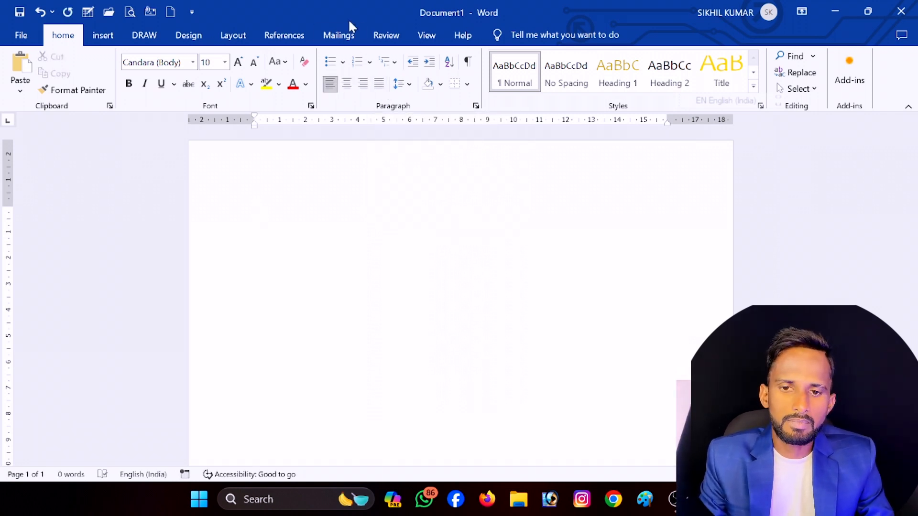
pyautogui.write('COMPUTER')
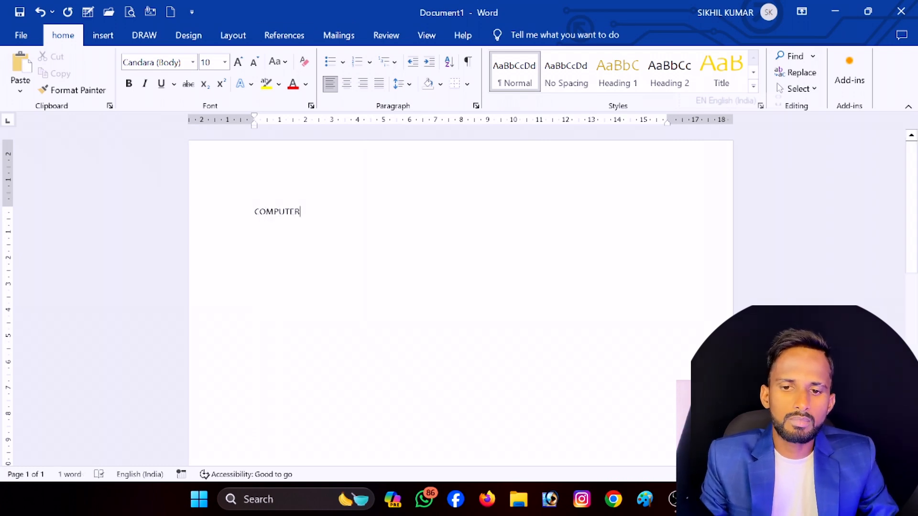
# - Center the existing word COMPUTER on its line, then align it to the right margin
pyautogui.hotkey('ctrl', 'a')
pyautogui.click(346, 89)
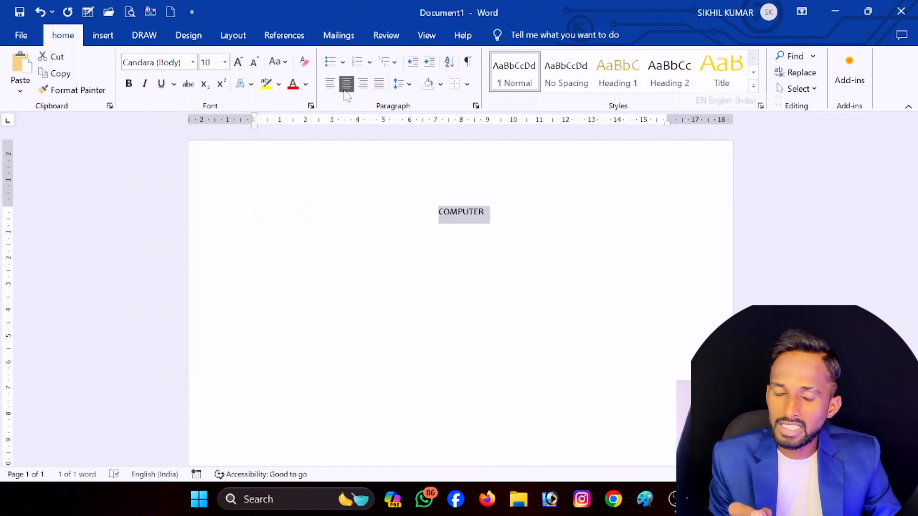
pyautogui.click(364, 84)
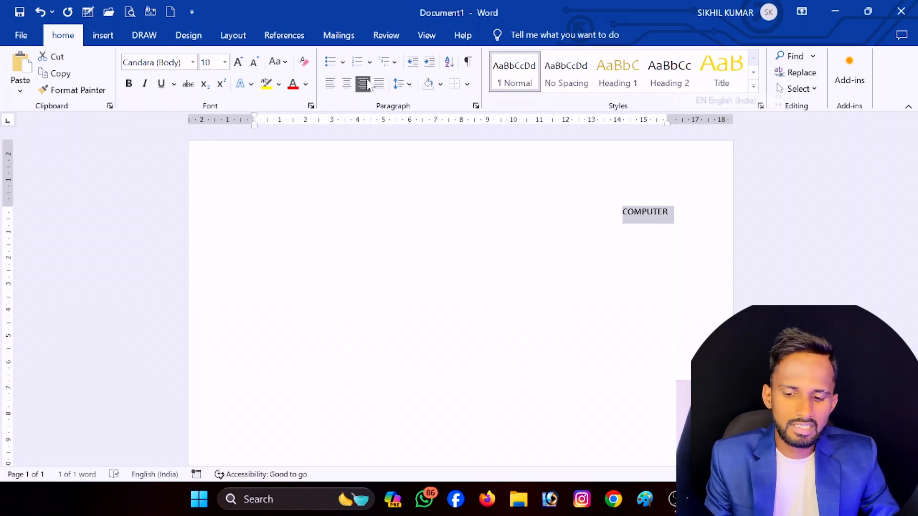
# - Clear the page, restore left alignment and generate sample paragraphs with =rand()
pyautogui.press('BackSpace')
pyautogui.press('BackSpace')
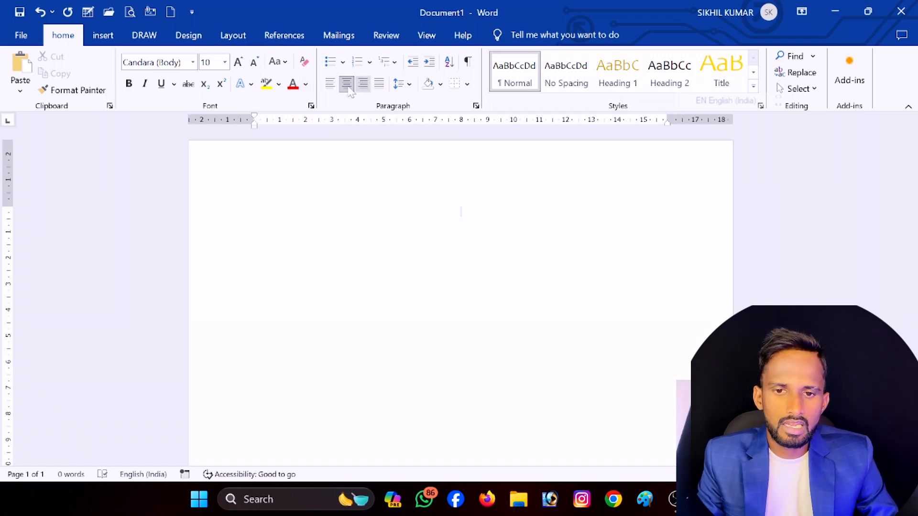
pyautogui.click(330, 84)
pyautogui.write('=rand()')
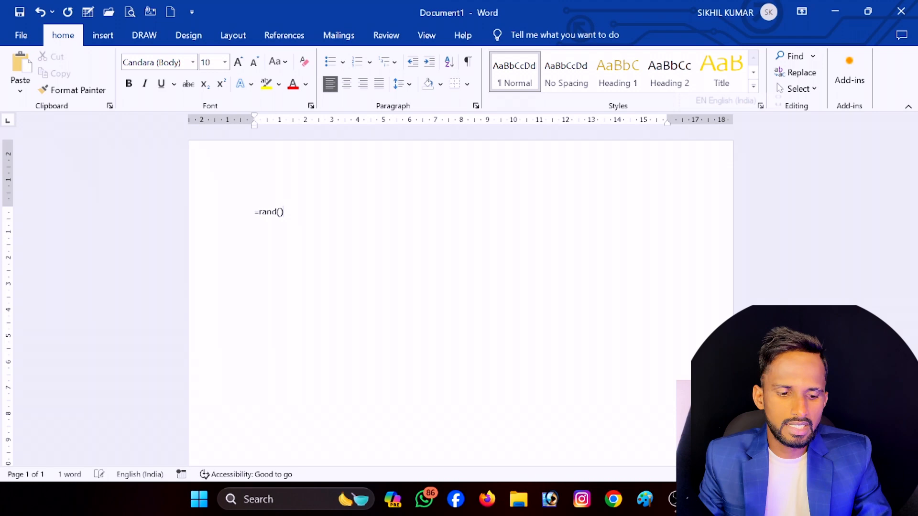
pyautogui.press('Return')
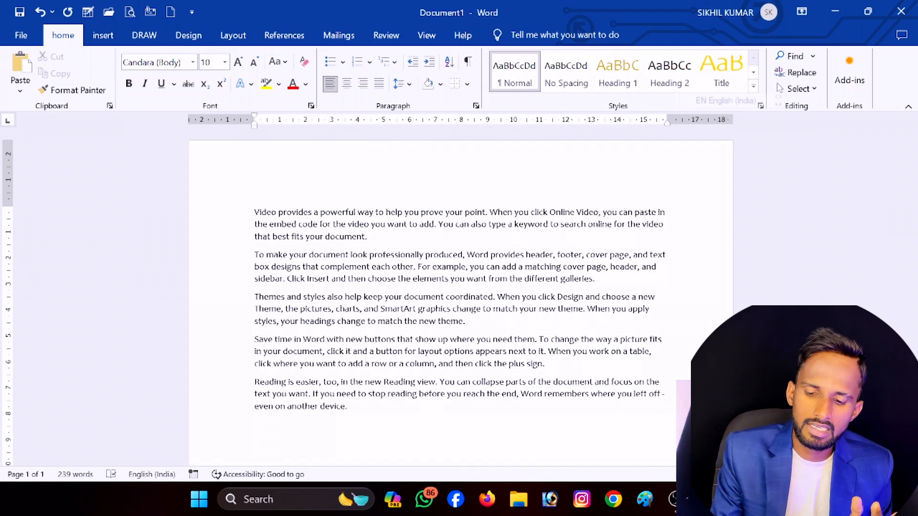
# - Justify all the sample paragraphs in the document and clear the selection
pyautogui.hotkey('ctrl', 'a')
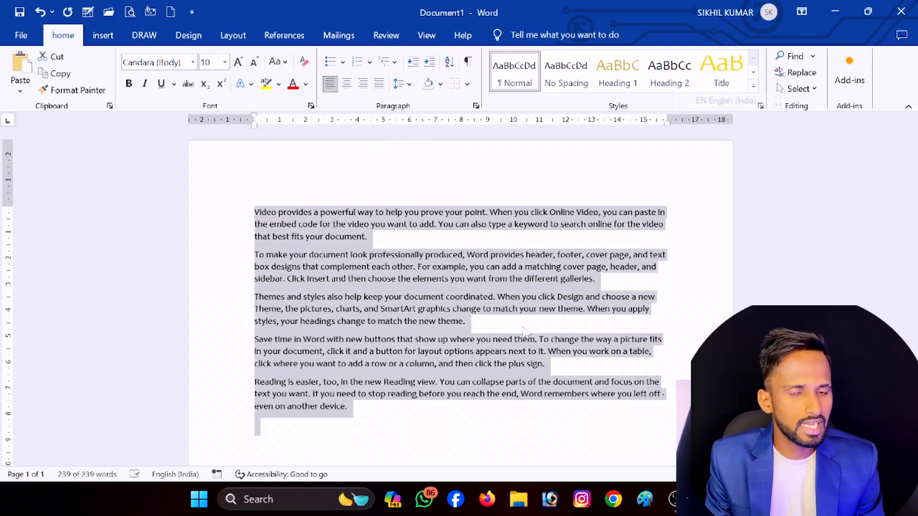
pyautogui.click(378, 83)
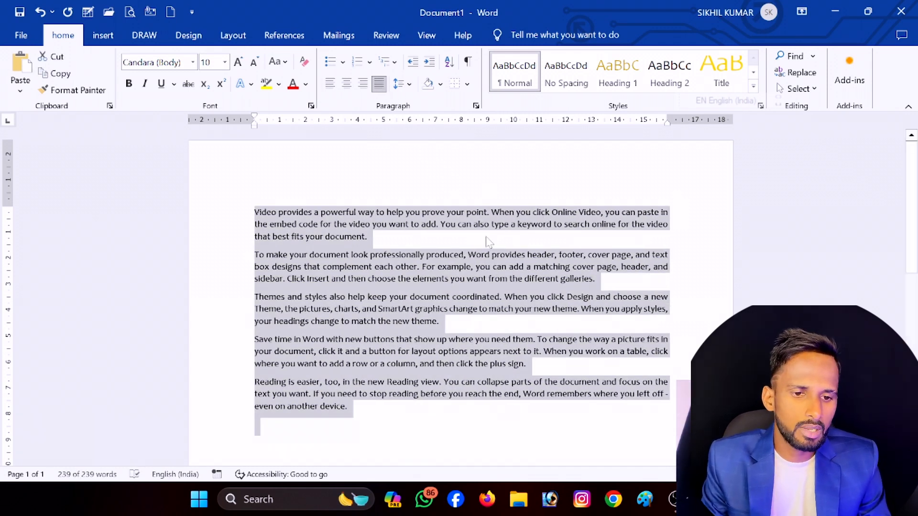
pyautogui.click(262, 225)
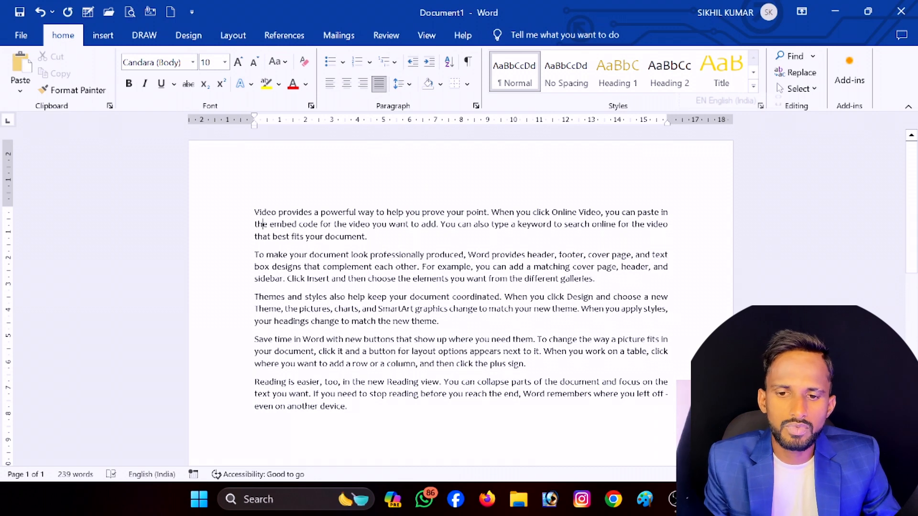
# - Set the line spacing of the whole document to 1.5
pyautogui.moveTo(268, 224); pyautogui.dragTo(371, 237)
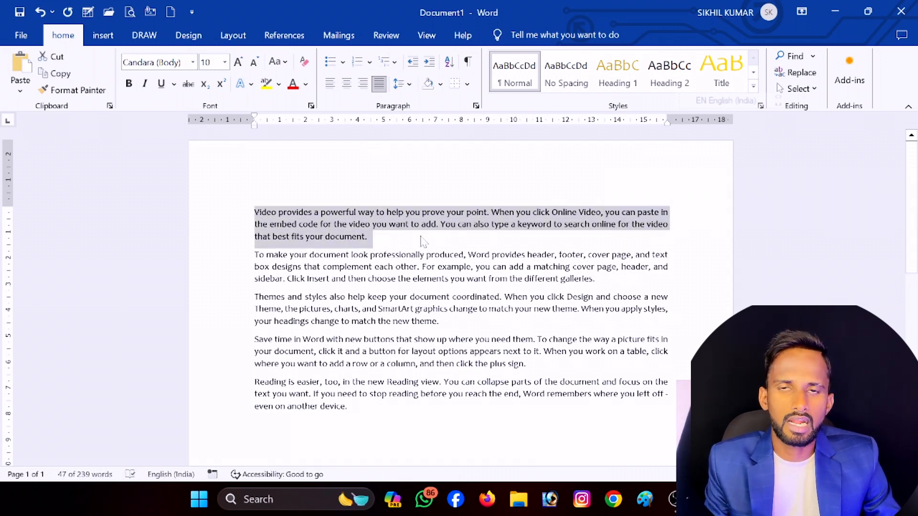
pyautogui.click(283, 255)
pyautogui.hotkey('ctrl', 'a')
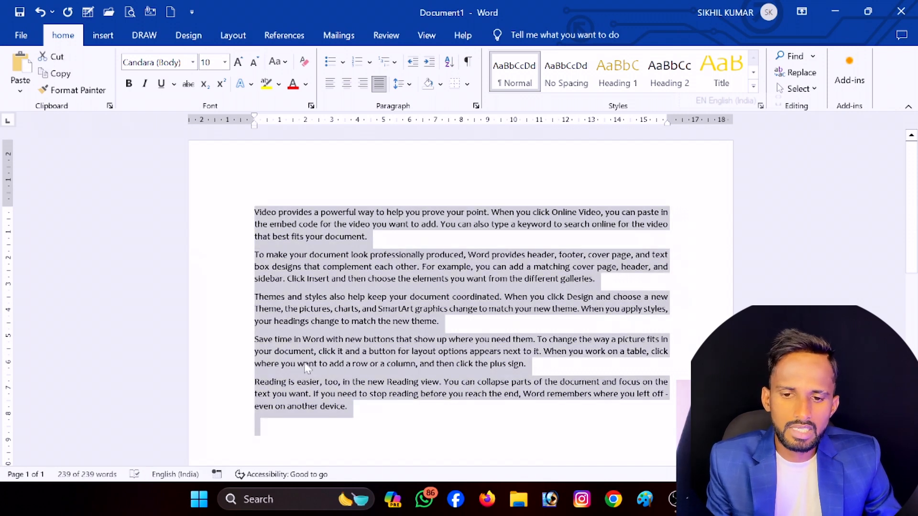
pyautogui.click(400, 84)
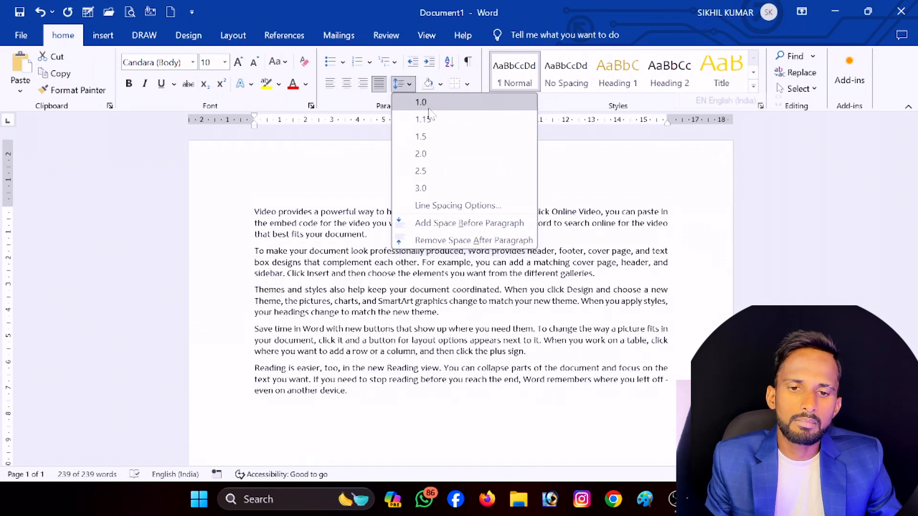
pyautogui.click(421, 137)
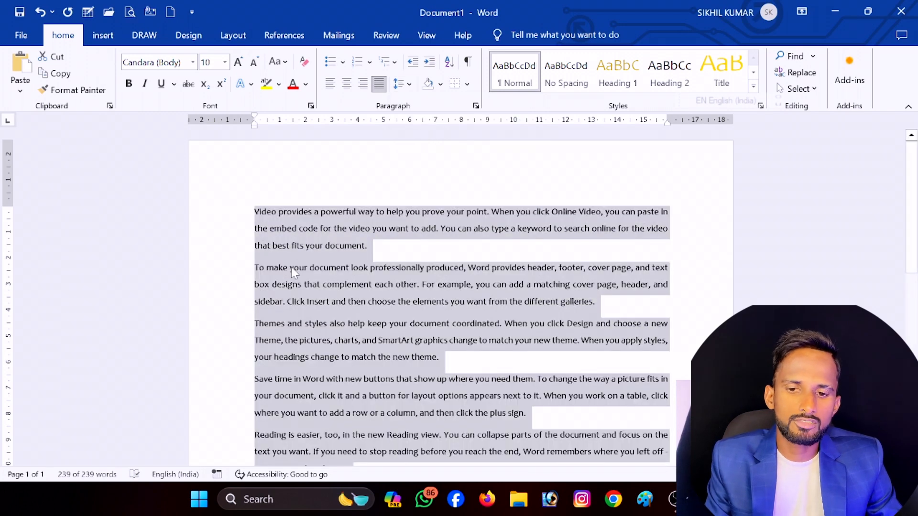
pyautogui.click(289, 267)
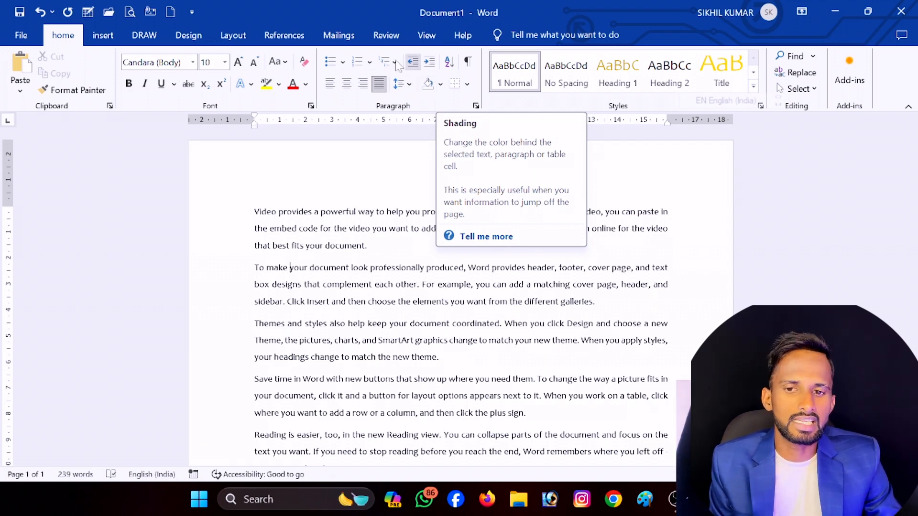
# - Undo the last change and shade the entire first paragraph light orange
pyautogui.hotkey('ctrl', 'z')
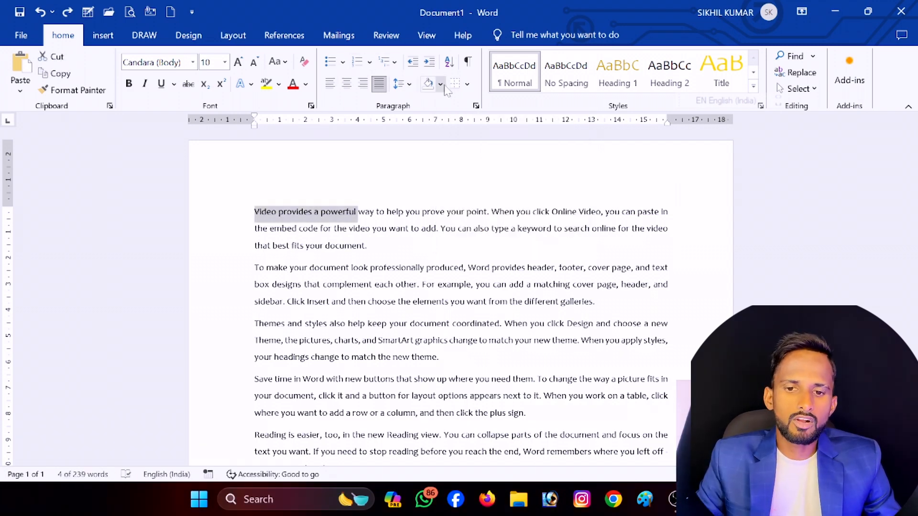
pyautogui.click(255, 211)
pyautogui.moveTo(254, 212); pyautogui.dragTo(338, 240)
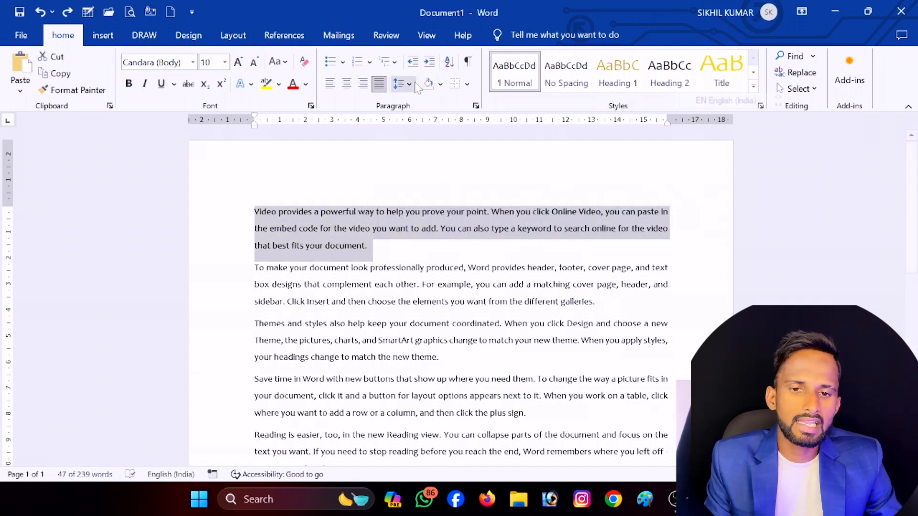
pyautogui.click(440, 85)
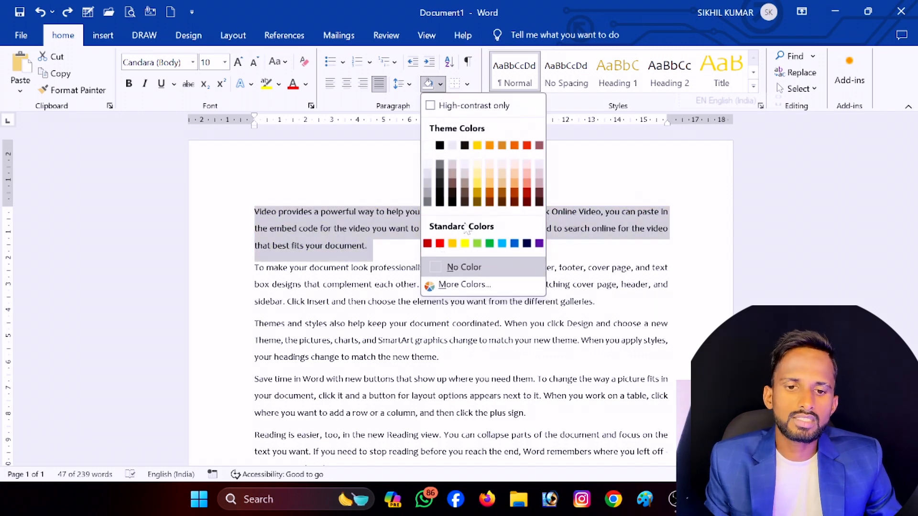
pyautogui.click(489, 183)
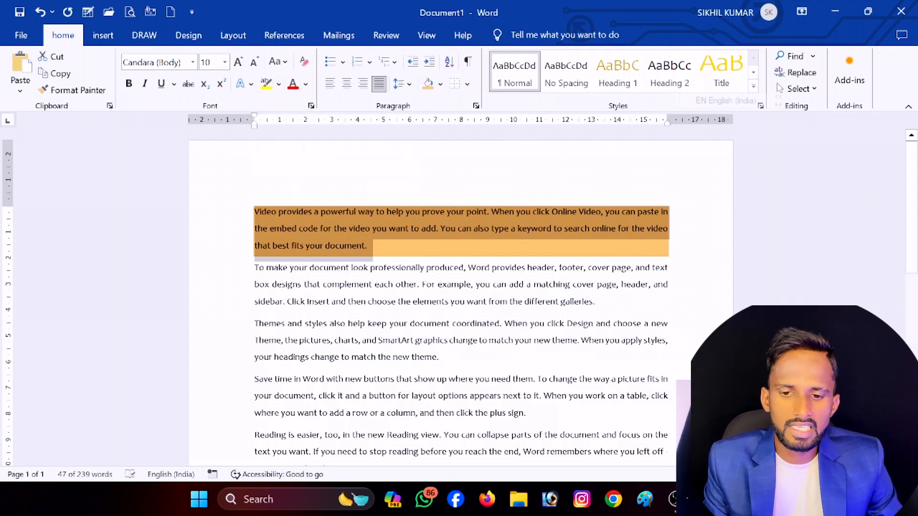
# - Highlight the words "sidebar. Click Insert" in yellow and shade the third paragraph black
pyautogui.moveTo(255, 302); pyautogui.dragTo(329, 303)
pyautogui.click(266, 85)
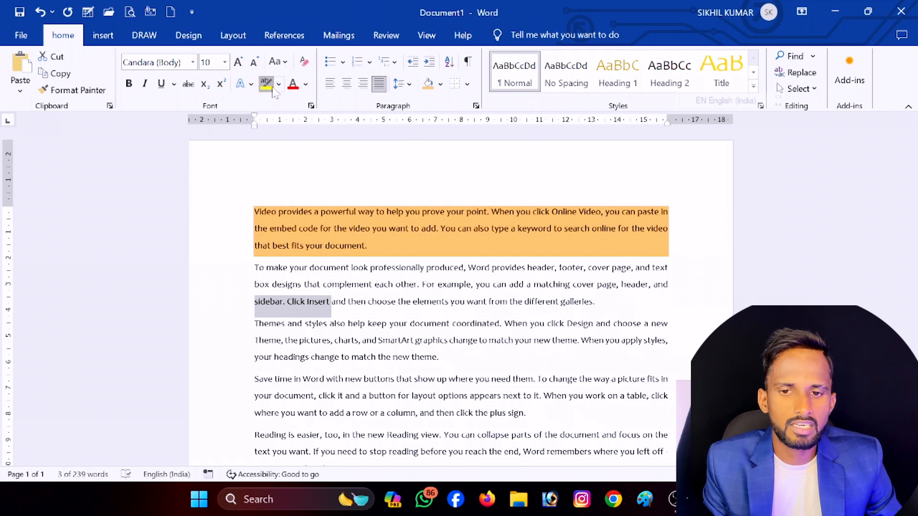
pyautogui.click(441, 84)
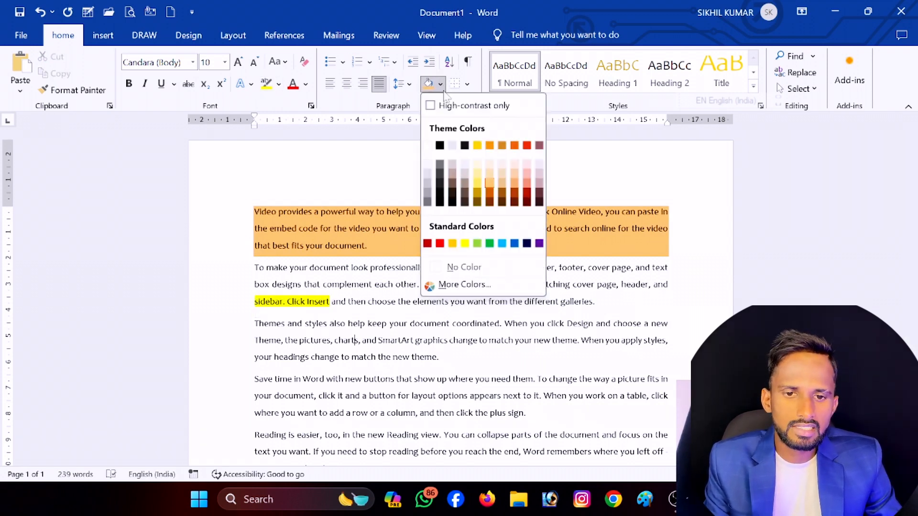
pyautogui.click(440, 145)
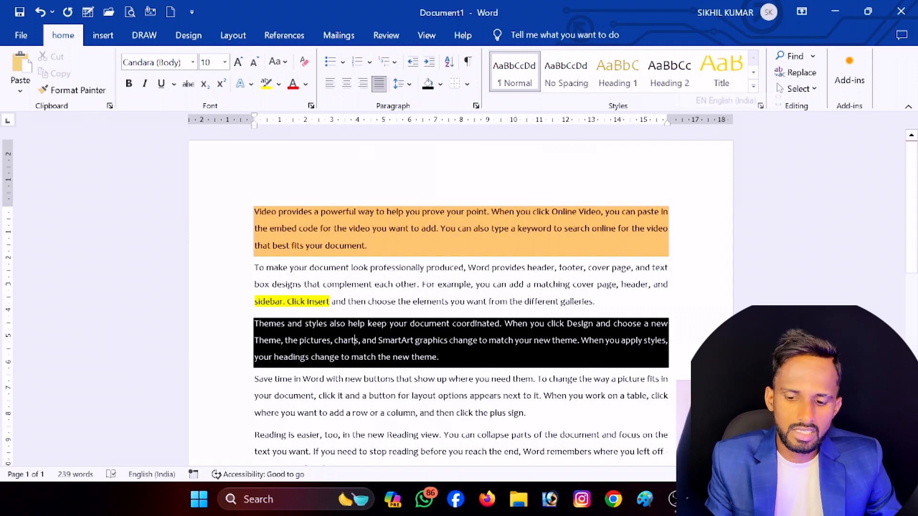
# - Remove all paragraph shading and text highlighting from the whole document by setting both to No Color
pyautogui.hotkey('ctrl', 'a')
pyautogui.click(440, 84)
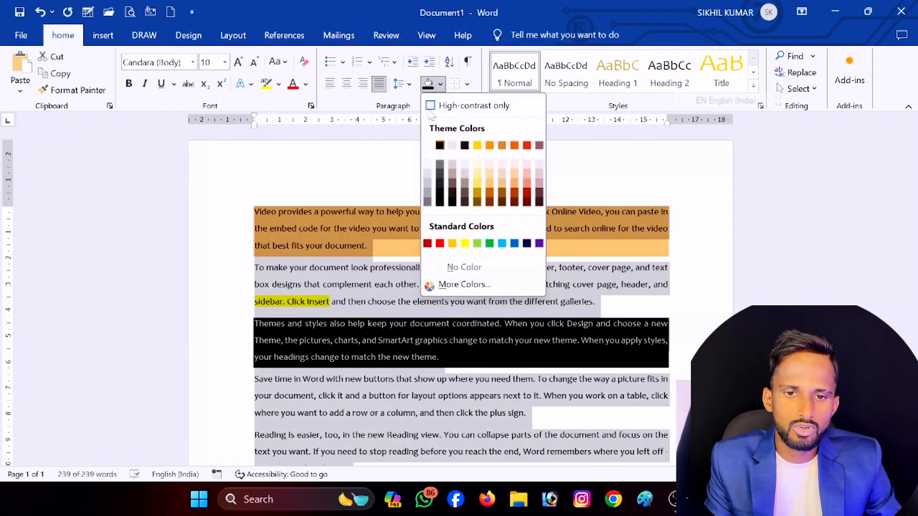
pyautogui.click(454, 266)
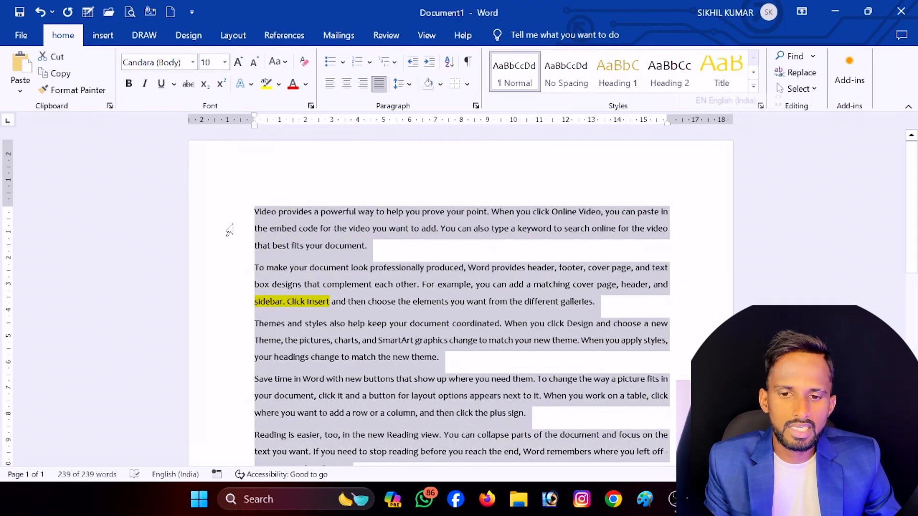
pyautogui.click(279, 85)
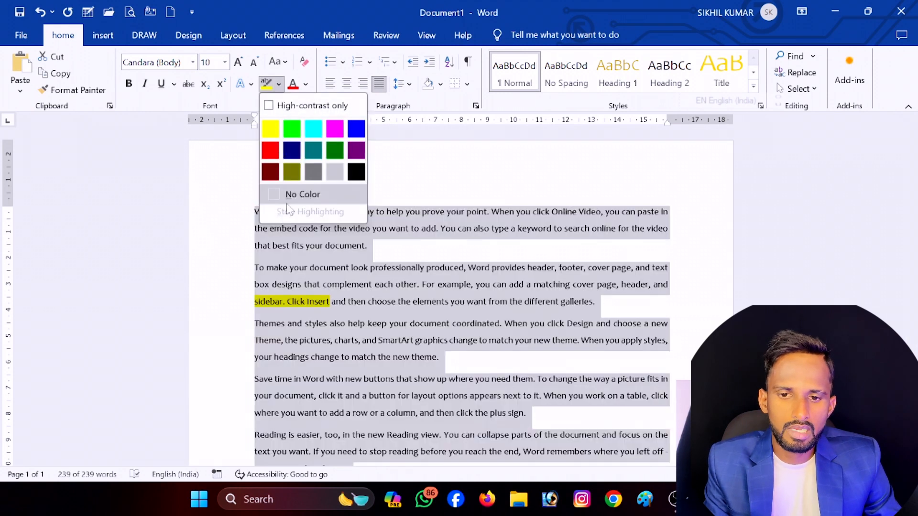
pyautogui.click(296, 194)
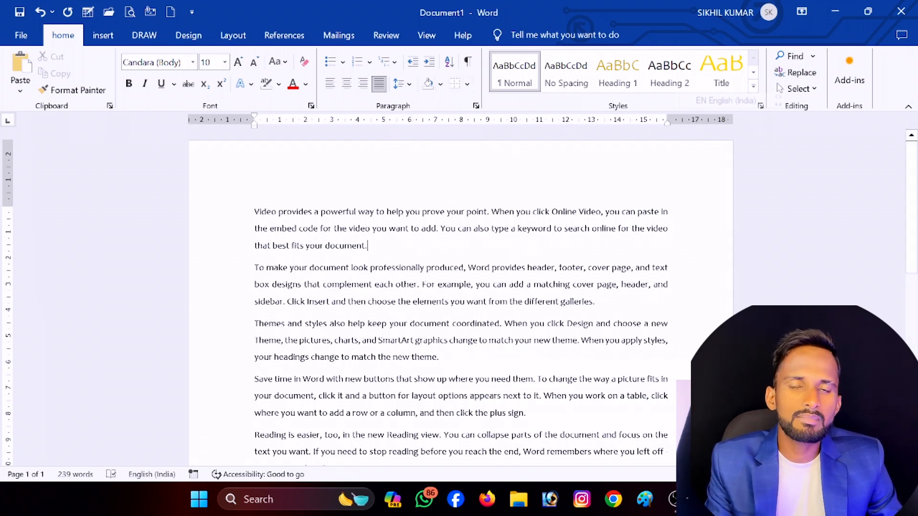
# - Add a bottom border to the first paragraph and remove it again with No Border
pyautogui.click(468, 85)
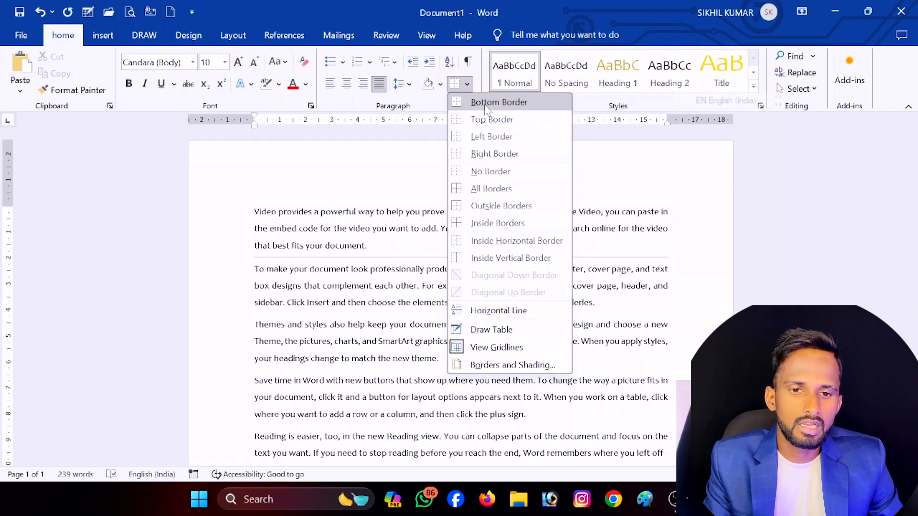
pyautogui.click(486, 104)
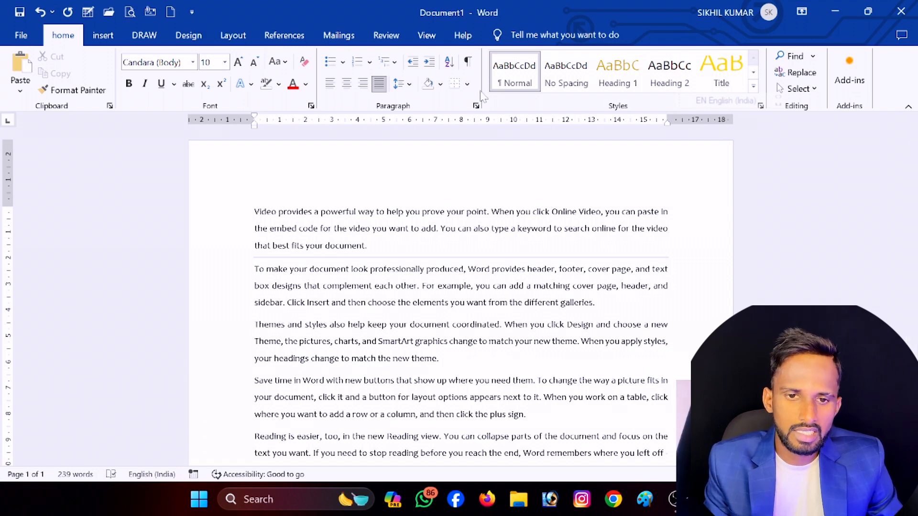
pyautogui.click(467, 84)
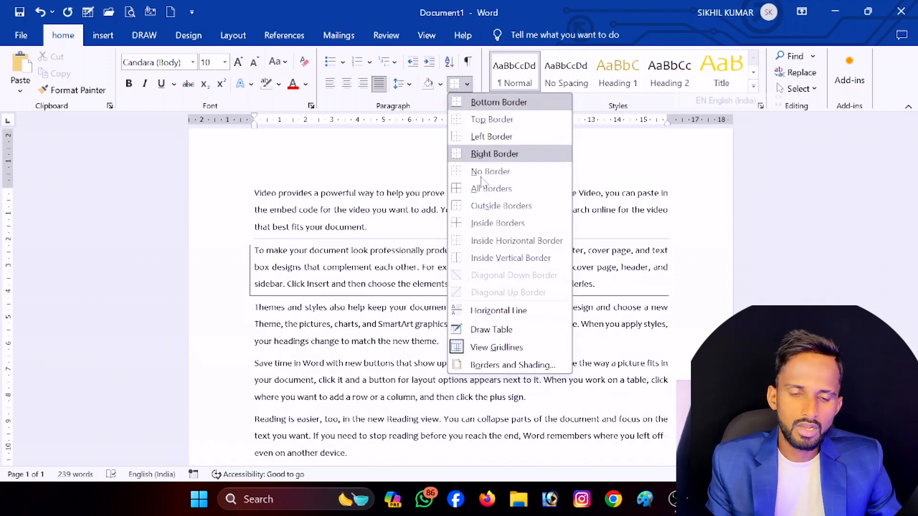
pyautogui.click(492, 172)
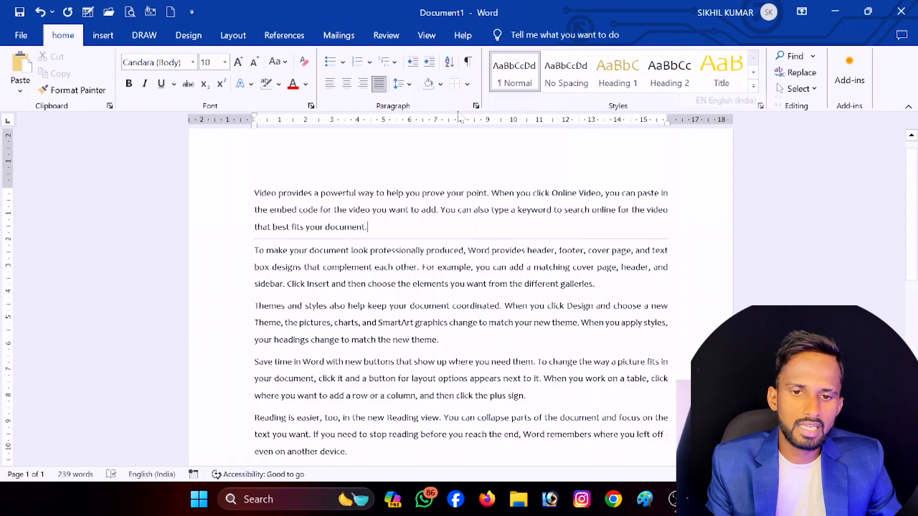
pyautogui.click(467, 84)
pyautogui.click(473, 172)
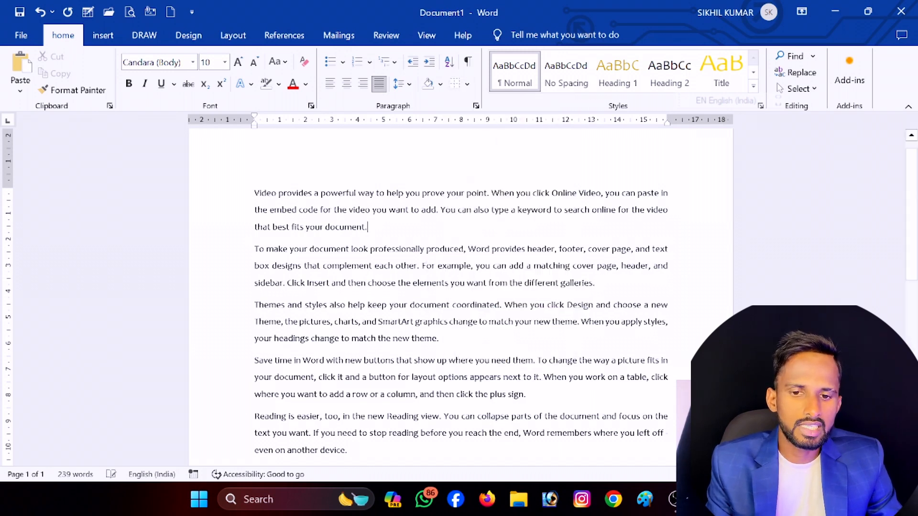
pyautogui.click(467, 87)
pyautogui.click(466, 87)
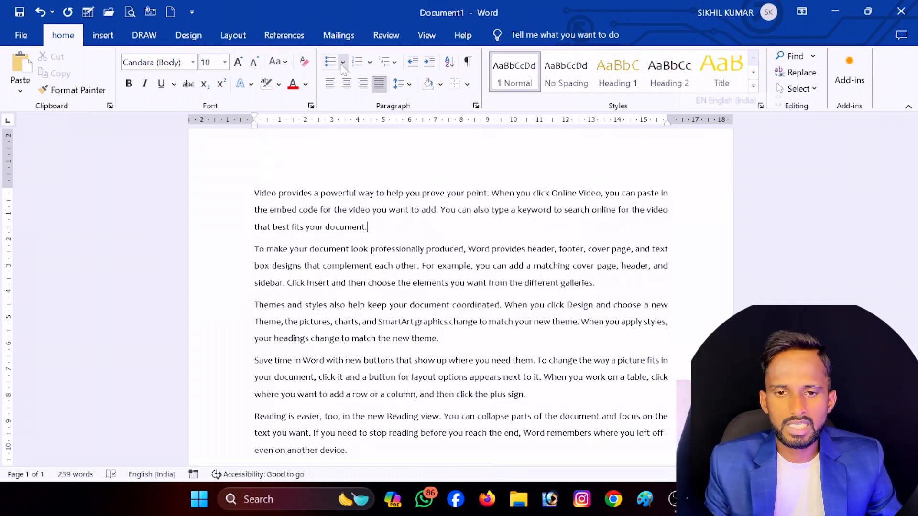
# - Apply the four-diamond bullet style to all paragraphs of the document
pyautogui.click(342, 62)
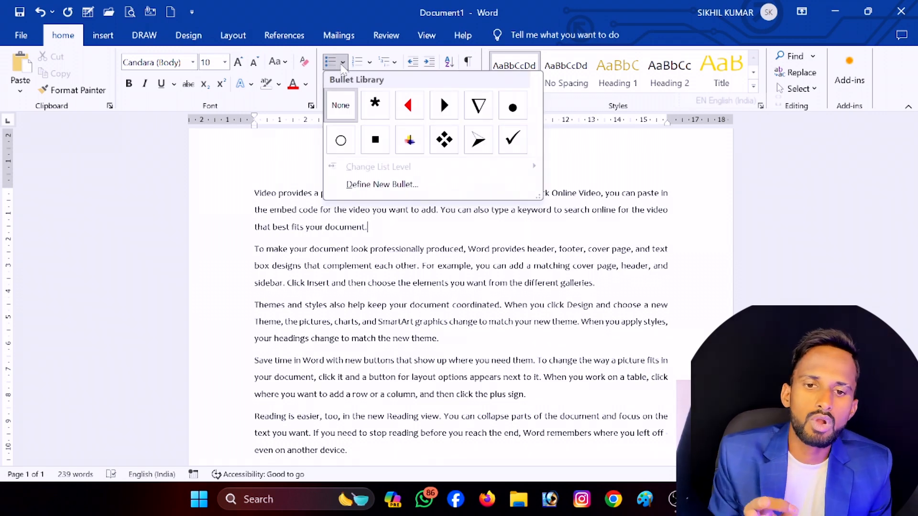
pyautogui.click(303, 289)
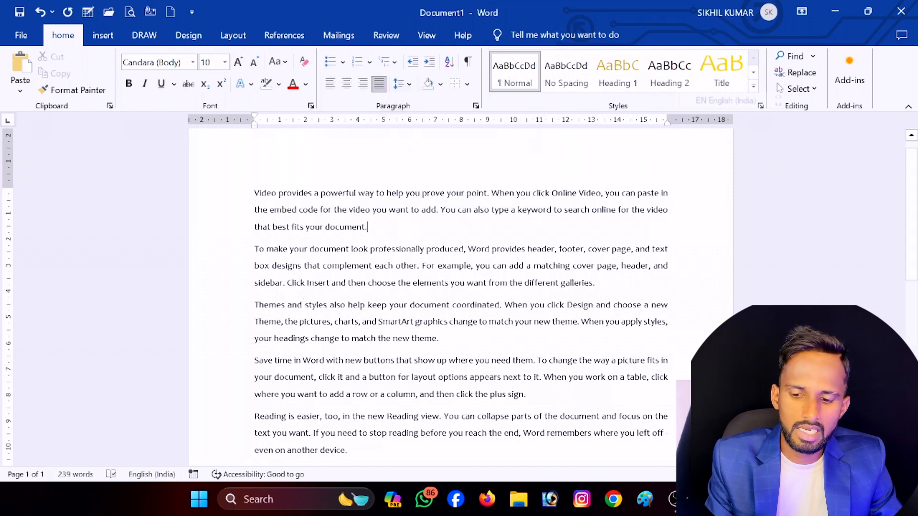
pyautogui.hotkey('ctrl', 'a')
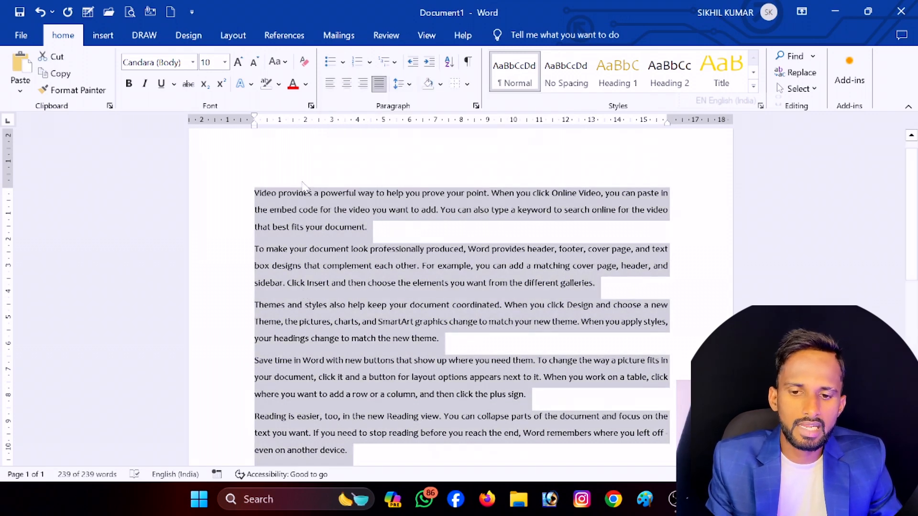
pyautogui.click(343, 63)
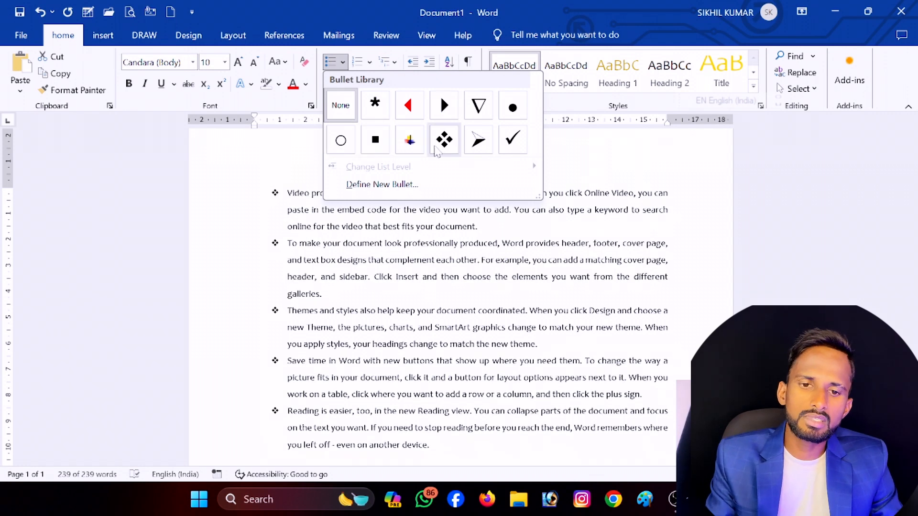
pyautogui.click(439, 144)
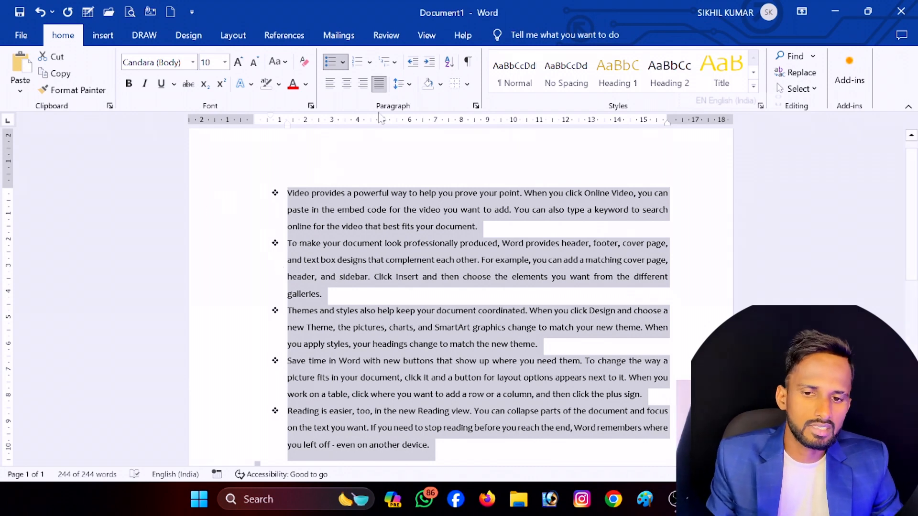
# - Try the Article/Section multilevel list format on the whole bulleted text and undo it
pyautogui.click(369, 62)
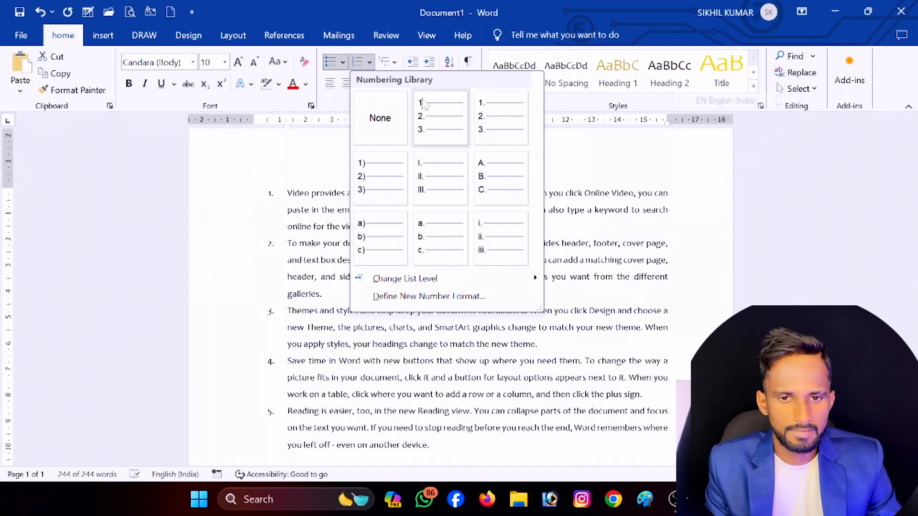
pyautogui.click(394, 61)
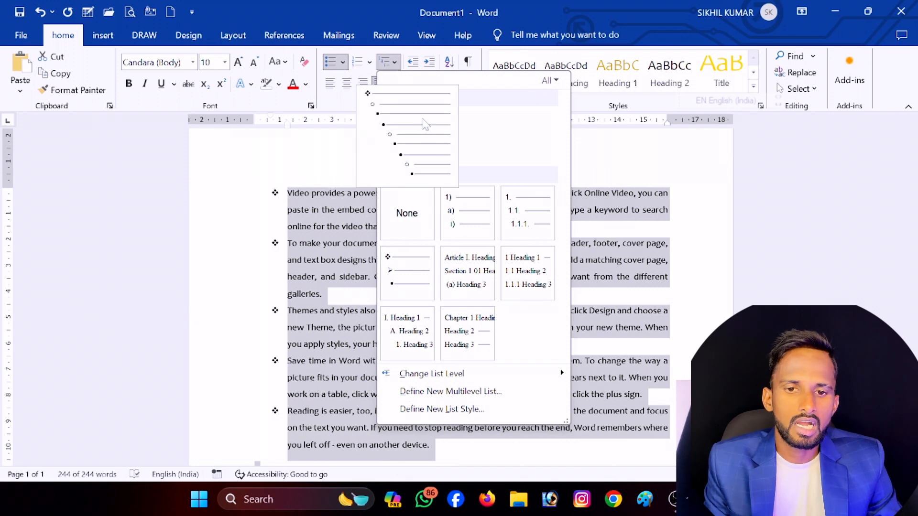
pyautogui.click(460, 260)
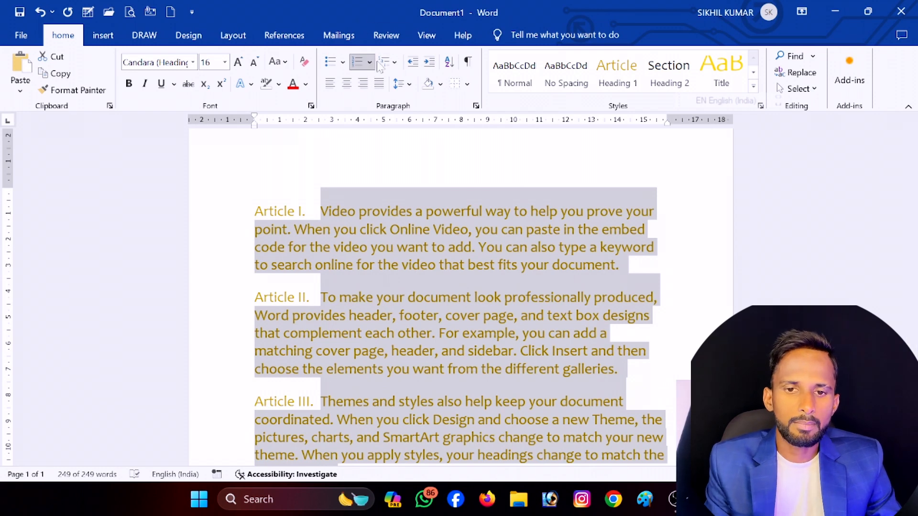
pyautogui.hotkey('ctrl', 'z')
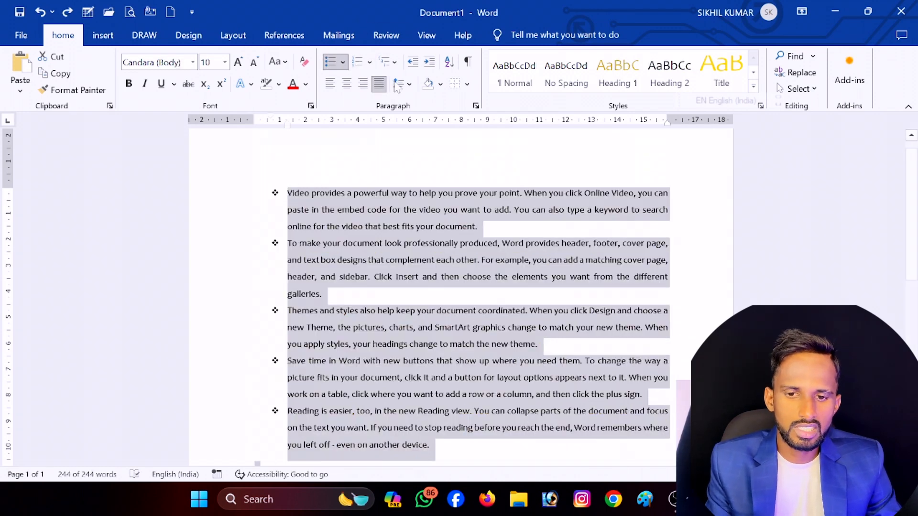
pyautogui.click(423, 222)
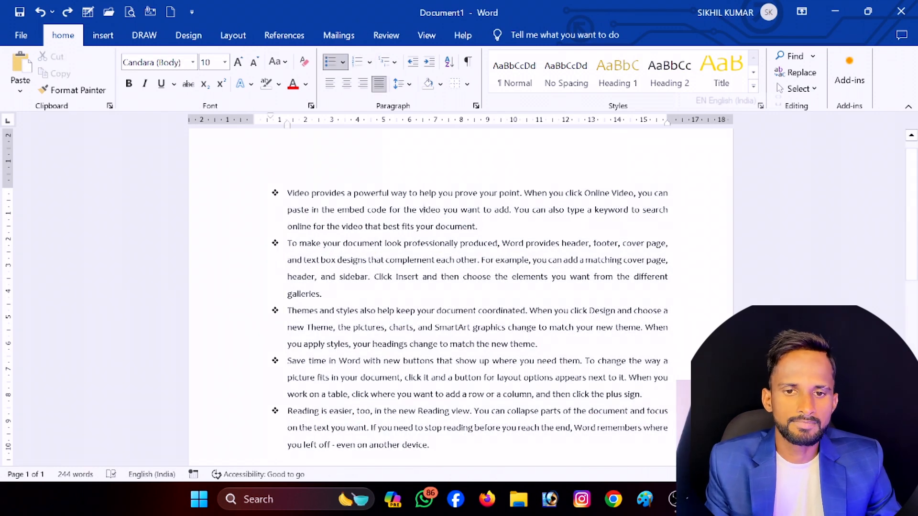
# - Increase the bulleted list's indent by several levels and decrease it until the bullets align with the page's left margin
pyautogui.click(413, 61)
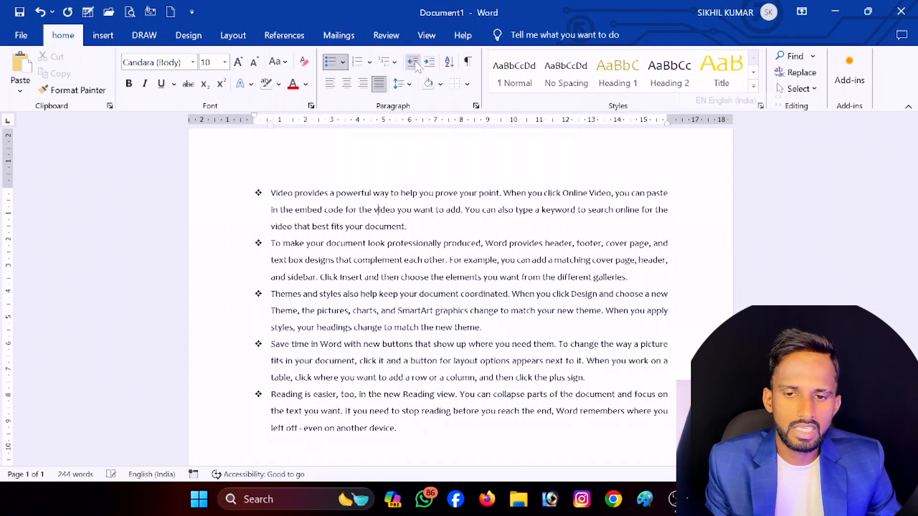
pyautogui.click(429, 63)
pyautogui.click(429, 63)
pyautogui.click(429, 63)
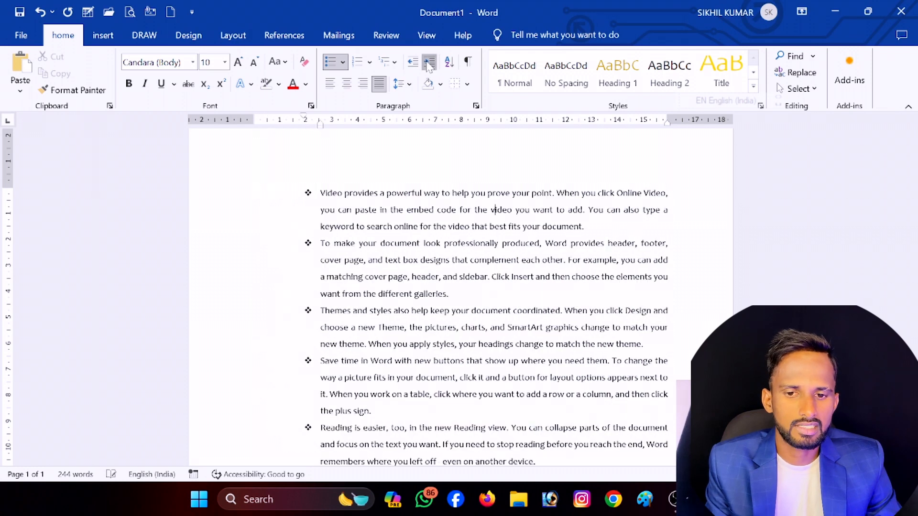
pyautogui.click(429, 63)
pyautogui.click(412, 63)
pyautogui.click(412, 63)
pyautogui.click(412, 63)
pyautogui.click(412, 64)
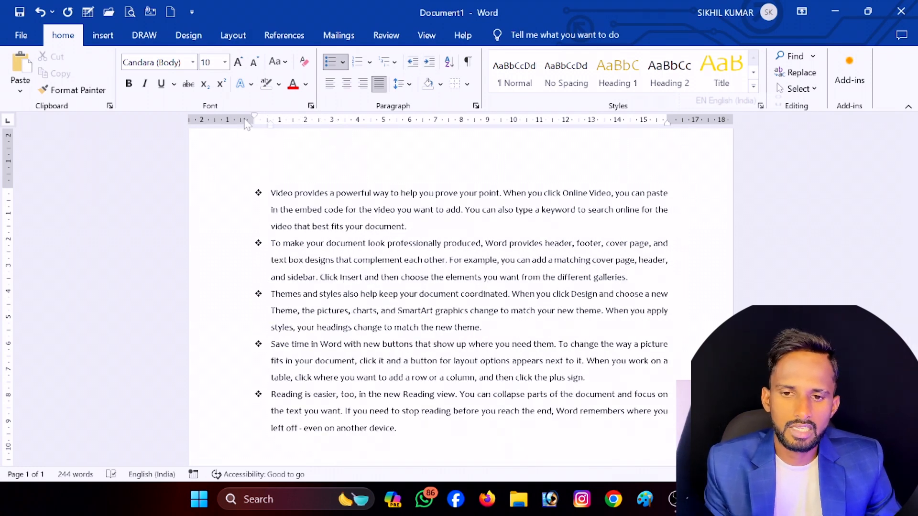
# - Try moving only the first bullet's first-line indent out into the page margin and undo it
pyautogui.moveTo(255, 119); pyautogui.dragTo(236, 123)
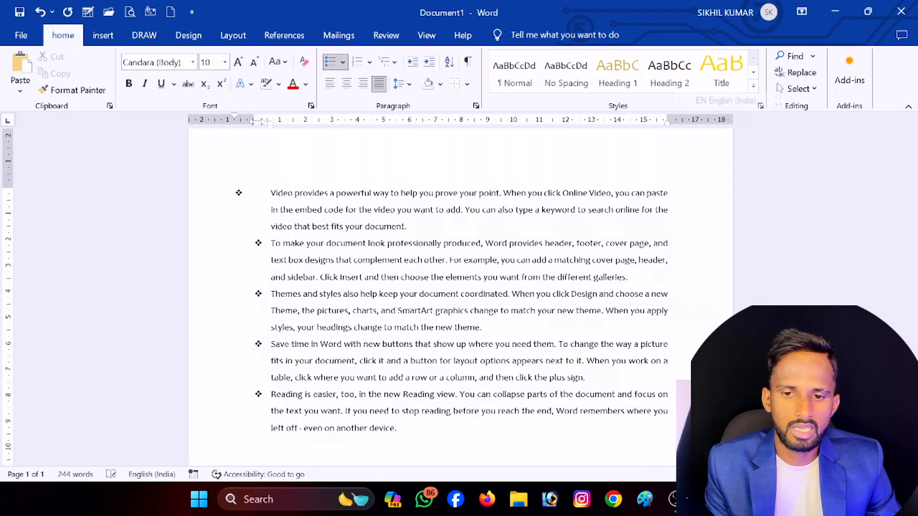
pyautogui.hotkey('ctrl', 'a')
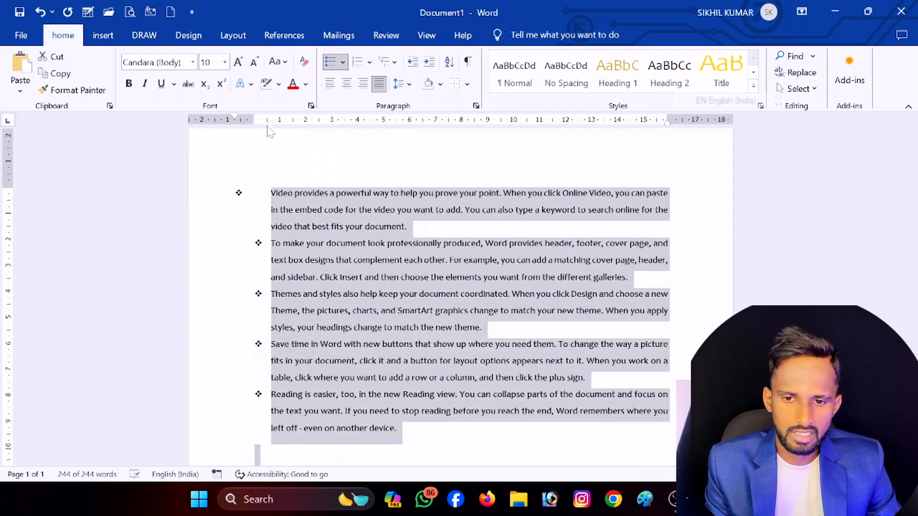
pyautogui.hotkey('ctrl', 'z')
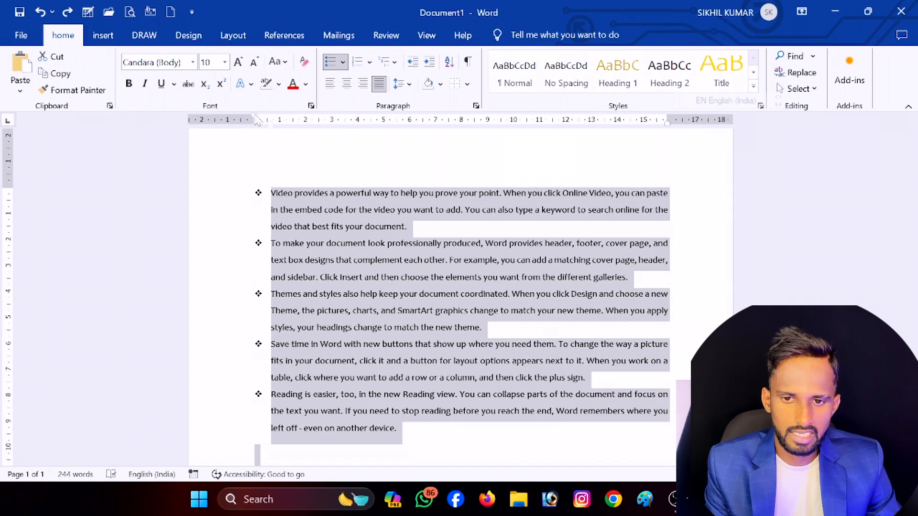
# - Shift the whole list's indents out into the page margin, and raise and lower its indent level, leaving the bullets one level inside the margin
pyautogui.moveTo(258, 121)
pyautogui.mouseDown()
pyautogui.moveTo(230, 120)
pyautogui.moveTo(249, 130)
pyautogui.mouseUp()
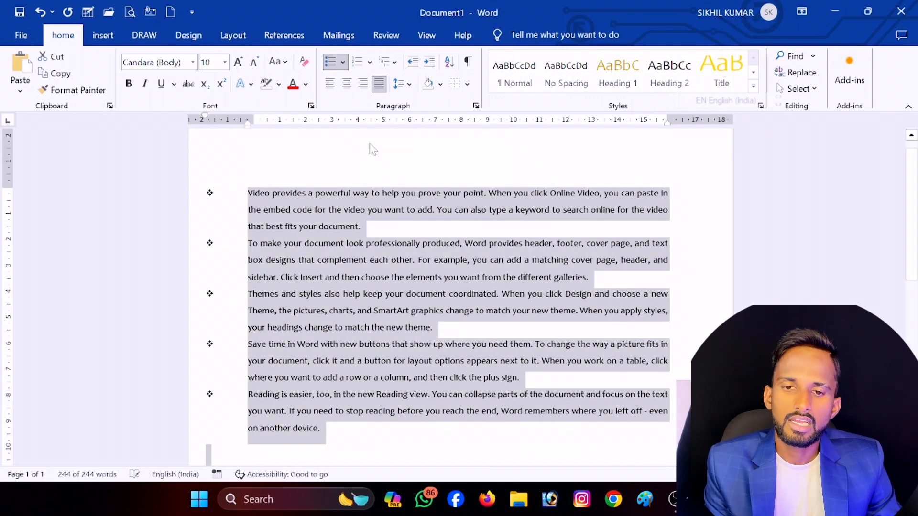
pyautogui.click(431, 62)
pyautogui.click(431, 62)
pyautogui.click(431, 62)
pyautogui.click(431, 63)
pyautogui.click(420, 60)
pyautogui.click(420, 60)
pyautogui.click(420, 60)
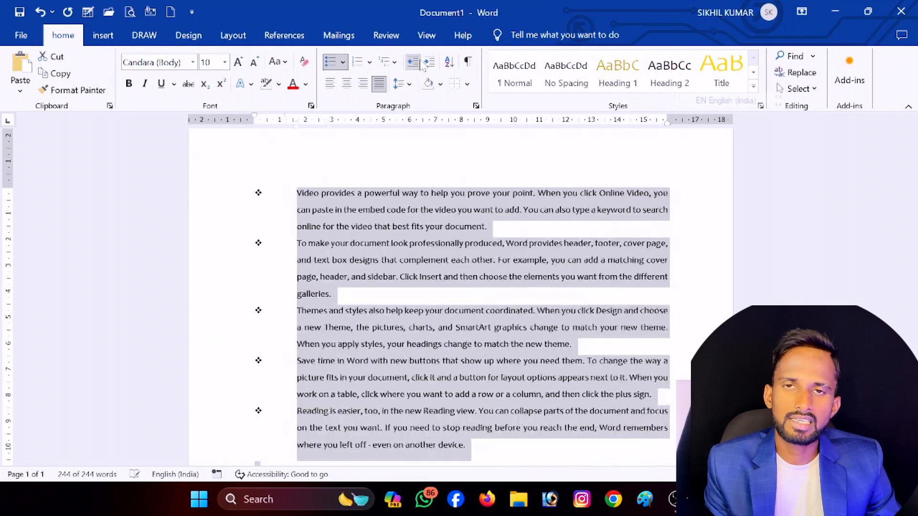
pyautogui.click(429, 62)
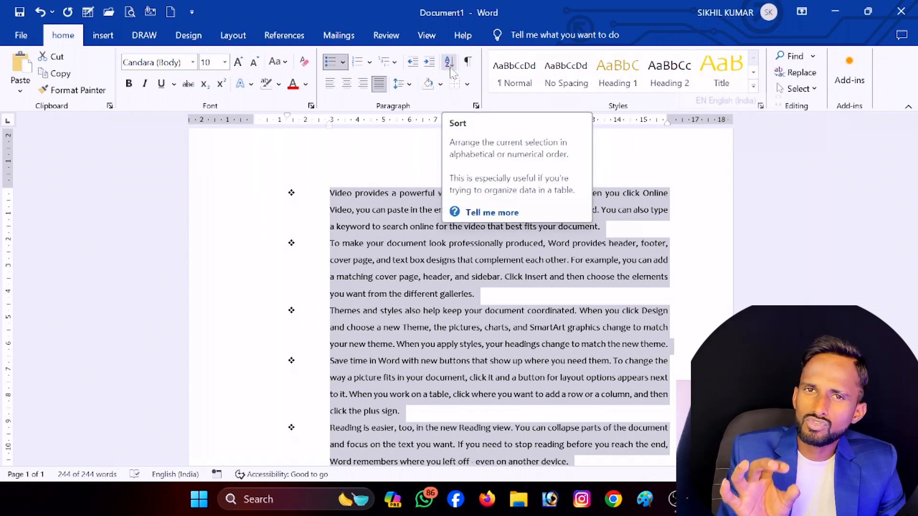
# - Replace the document's text with the numbers 1, 2, 3 and 4 on separate lines
pyautogui.press('Delete')
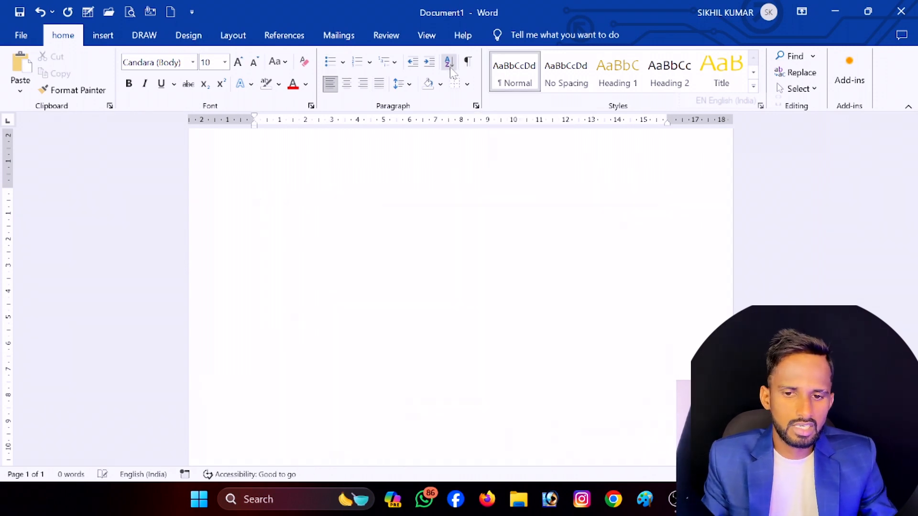
pyautogui.write('2')
pyautogui.press('Return')
pyautogui.write('3')
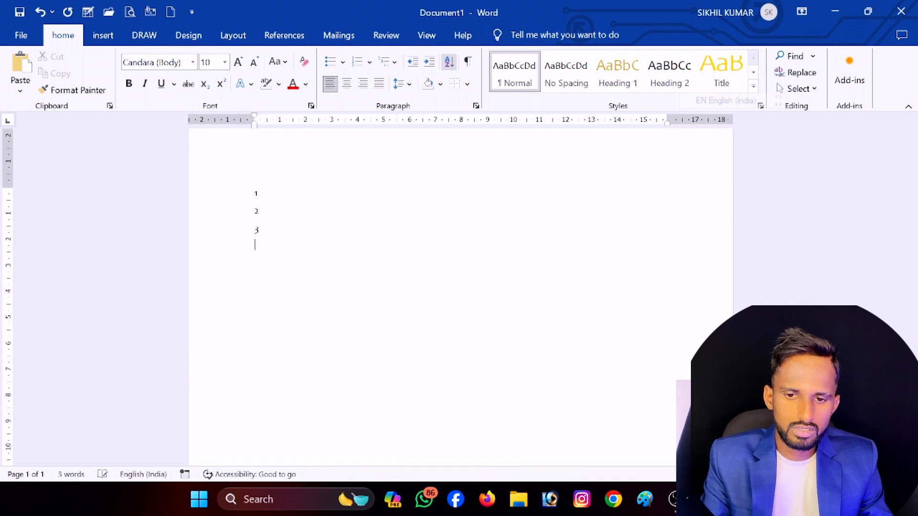
# - Sort the whole list of numbers by paragraphs as Number in descending order
pyautogui.hotkey('ctrl', 'a')
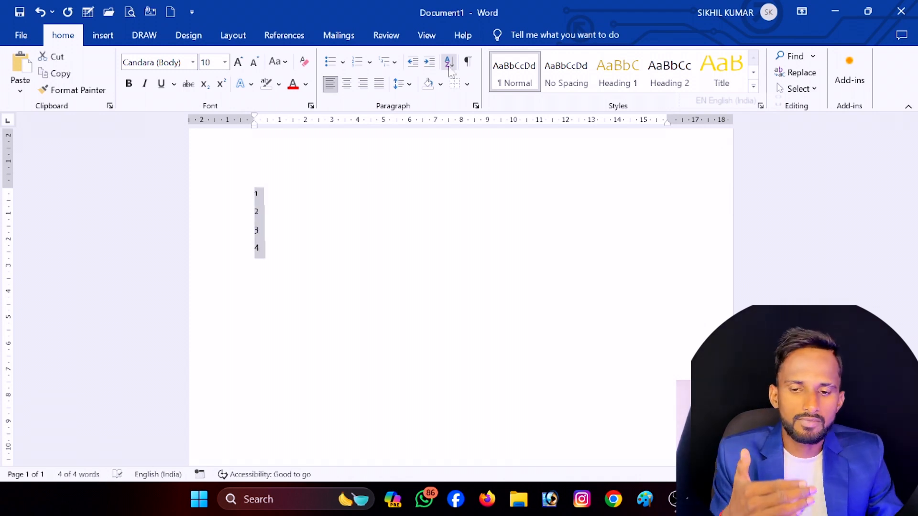
pyautogui.click(448, 62)
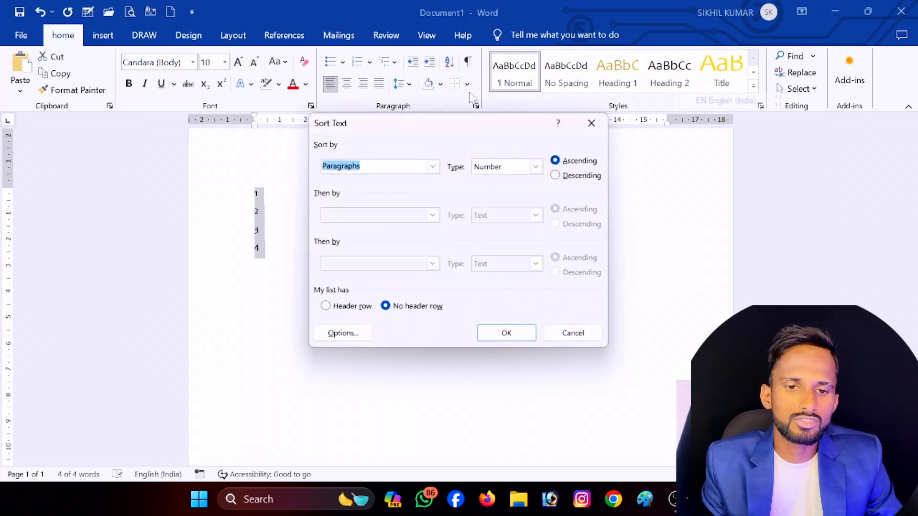
pyautogui.click(555, 175)
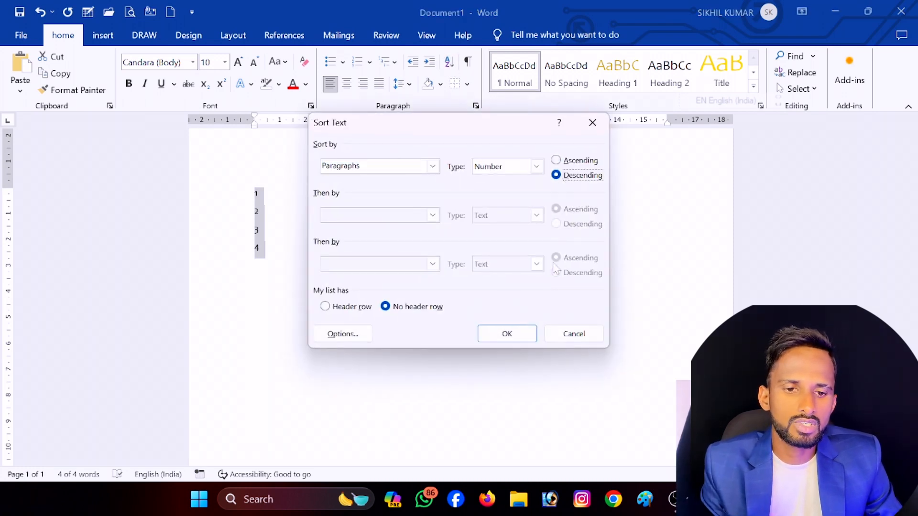
pyautogui.click(508, 334)
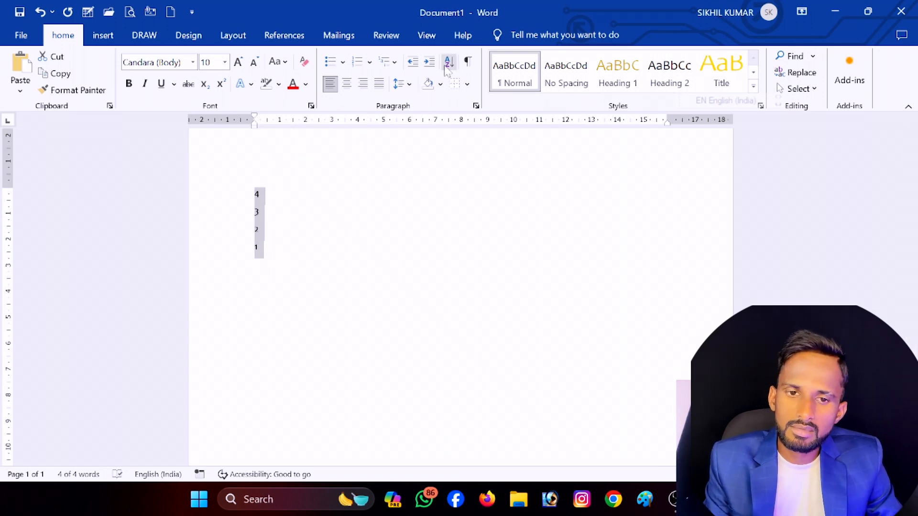
# - Replace the number list with sample text generated by =rand() and show the paragraph marks and hidden formatting symbols
pyautogui.press('Delete')
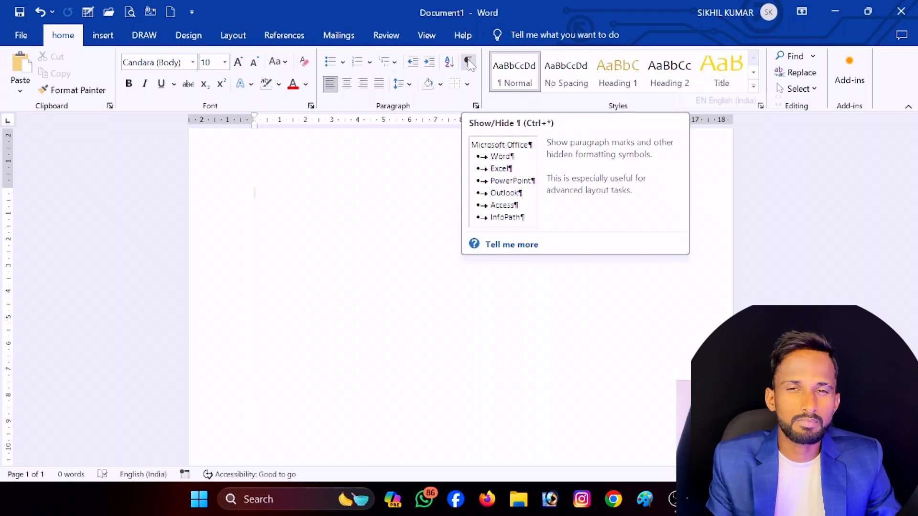
pyautogui.write('=rand()')
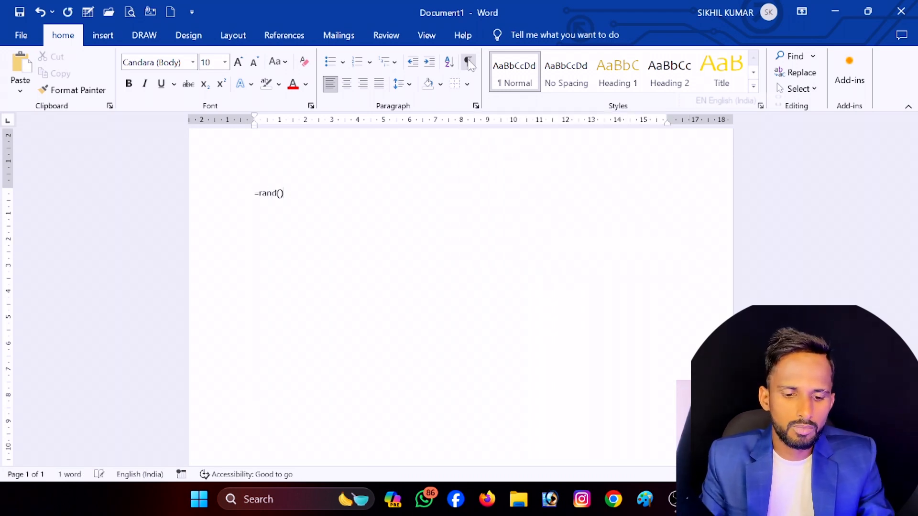
pyautogui.press('Return')
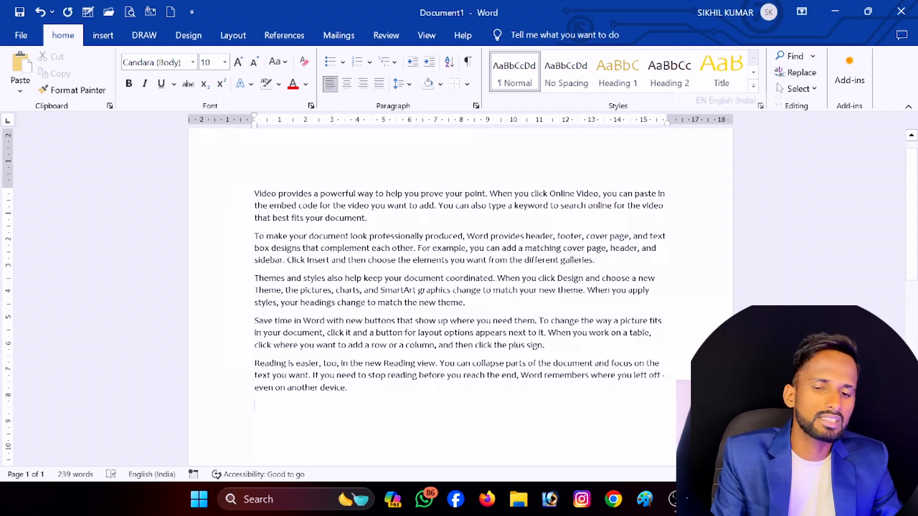
pyautogui.click(468, 62)
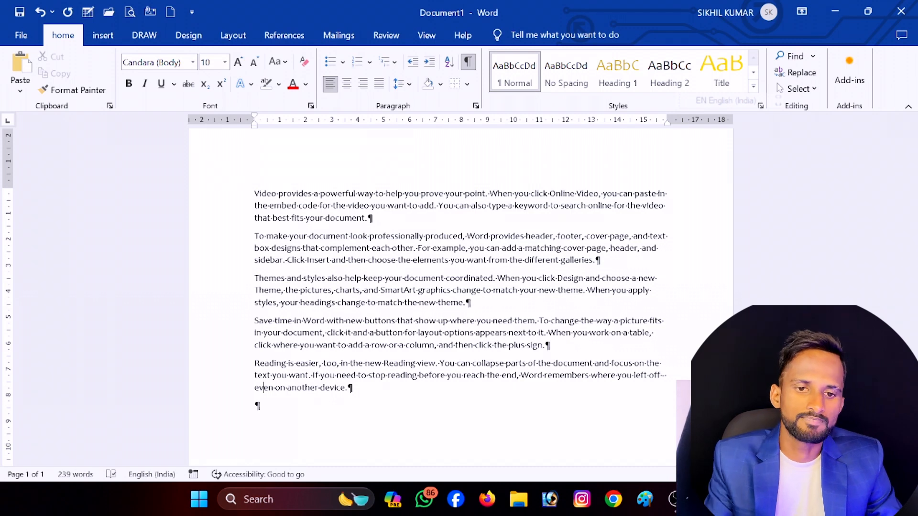
# - Hide the paragraph marks and try Heading 1, Subtle Reference and Intense Reference on all the text, finishing with the Book Title style
pyautogui.click(468, 61)
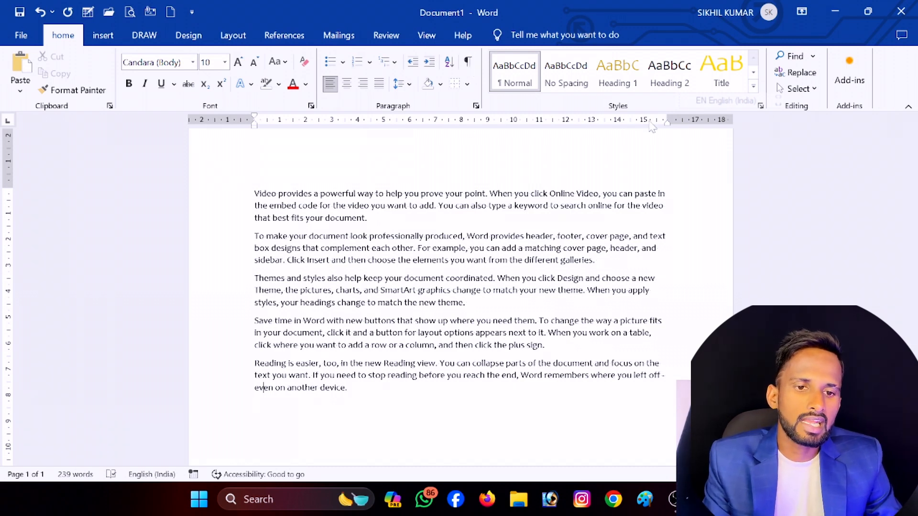
pyautogui.hotkey('ctrl', 'a')
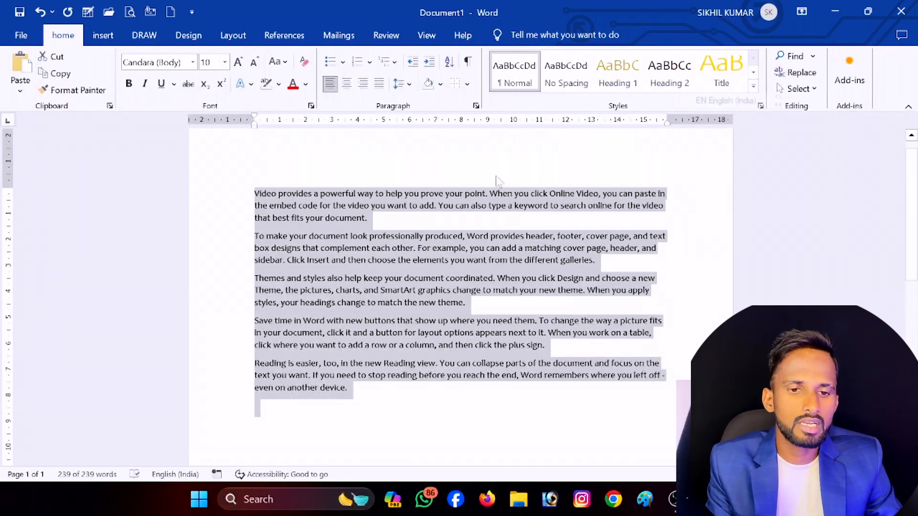
pyautogui.click(617, 73)
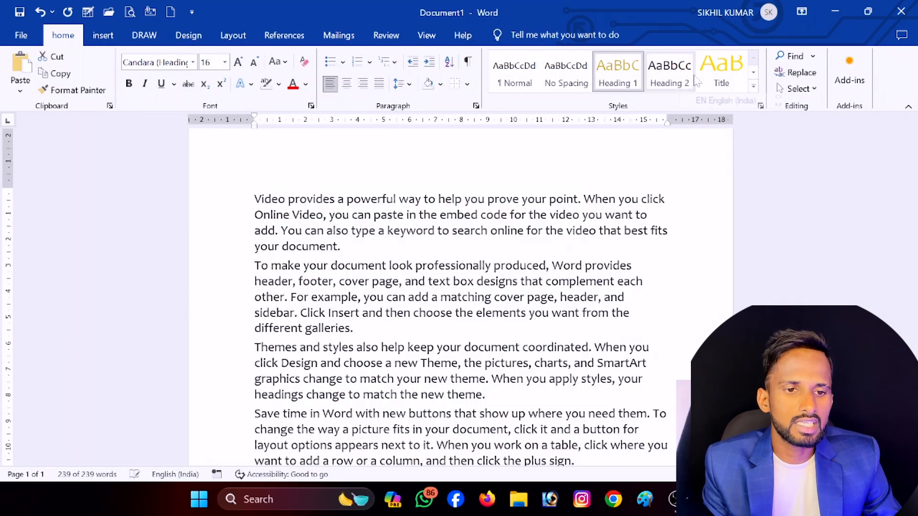
pyautogui.click(753, 87)
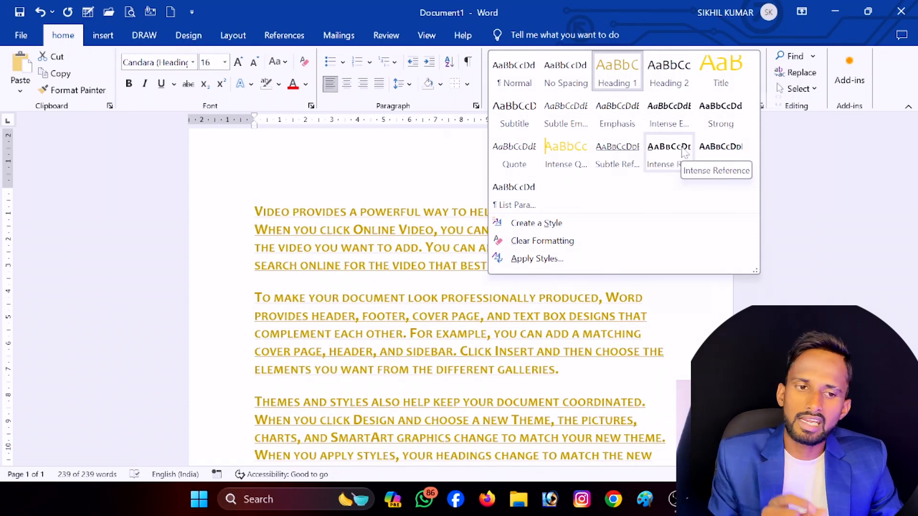
pyautogui.click(605, 141)
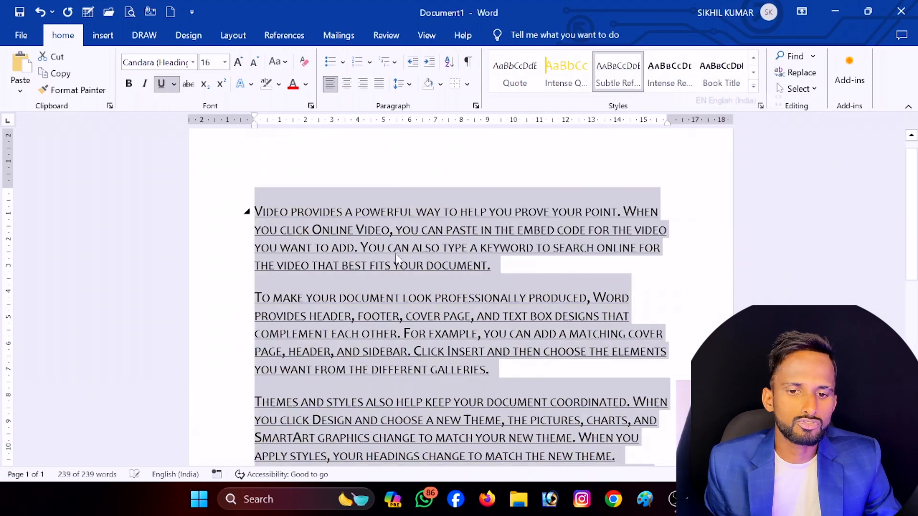
pyautogui.click(672, 79)
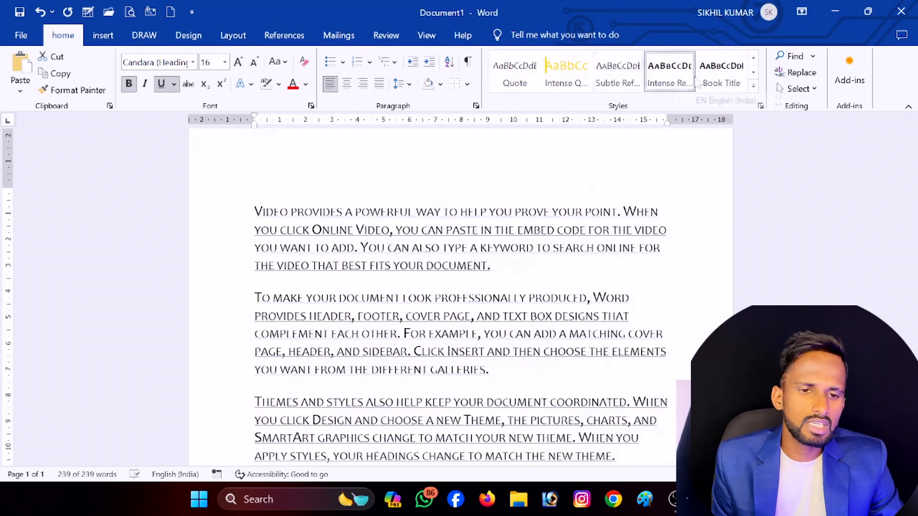
pyautogui.click(711, 82)
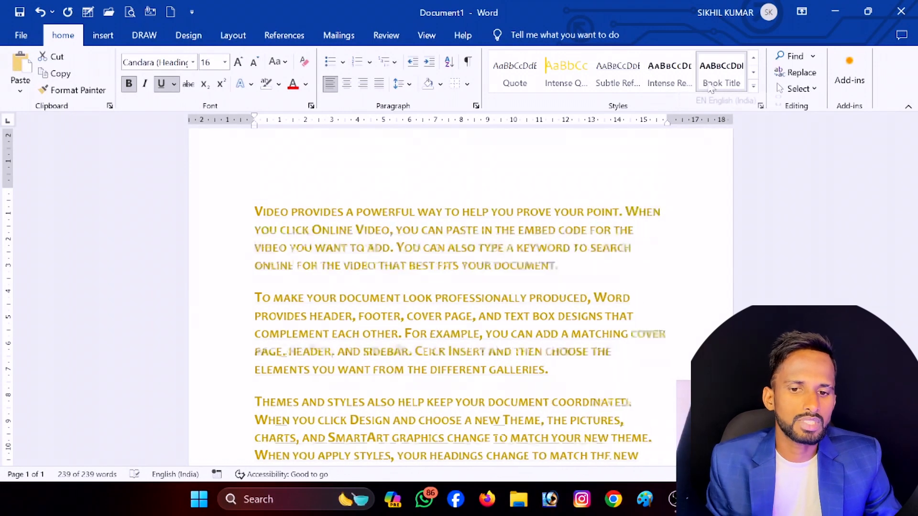
# - Search the document for the word "for" with Find and close the search results
pyautogui.hotkey('ctrl', 'a')
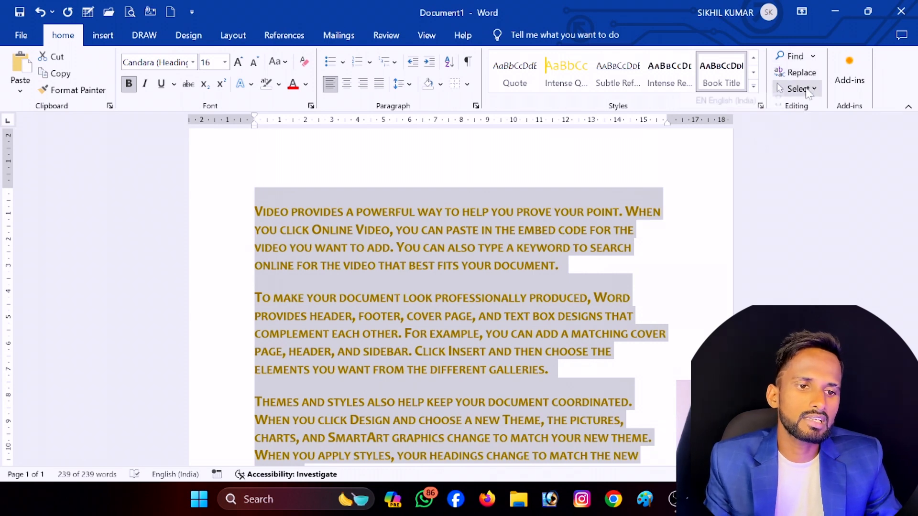
pyautogui.click(814, 58)
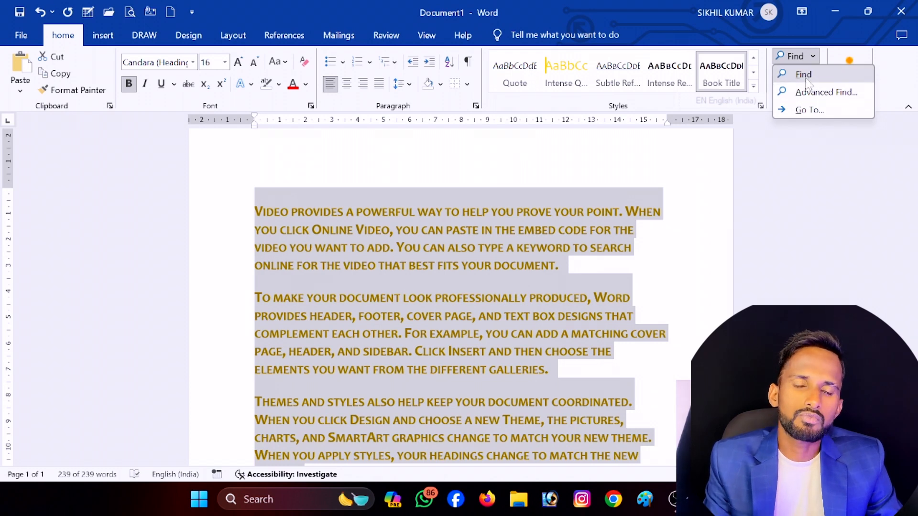
pyautogui.click(806, 80)
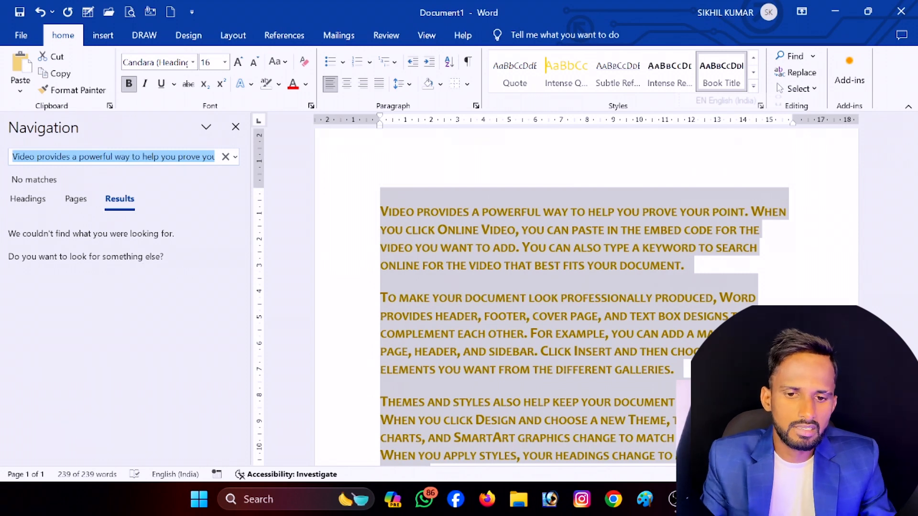
pyautogui.write('for')
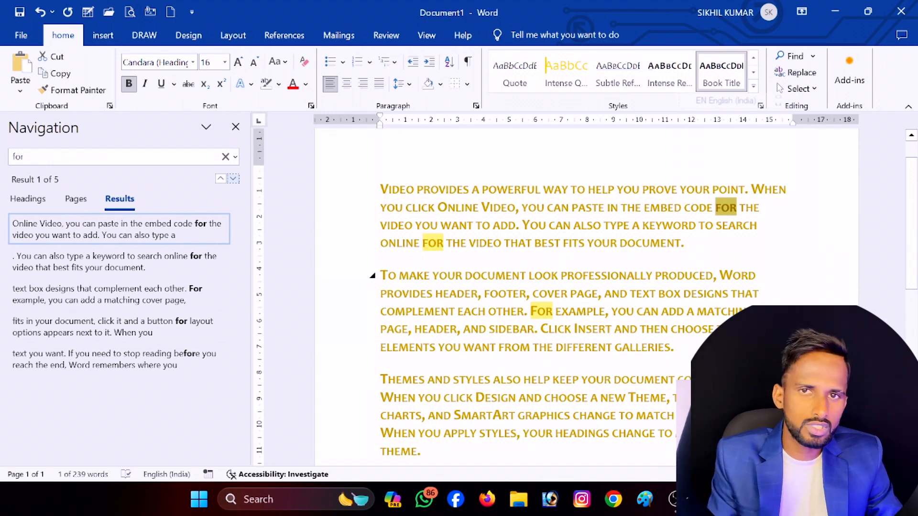
pyautogui.click(236, 126)
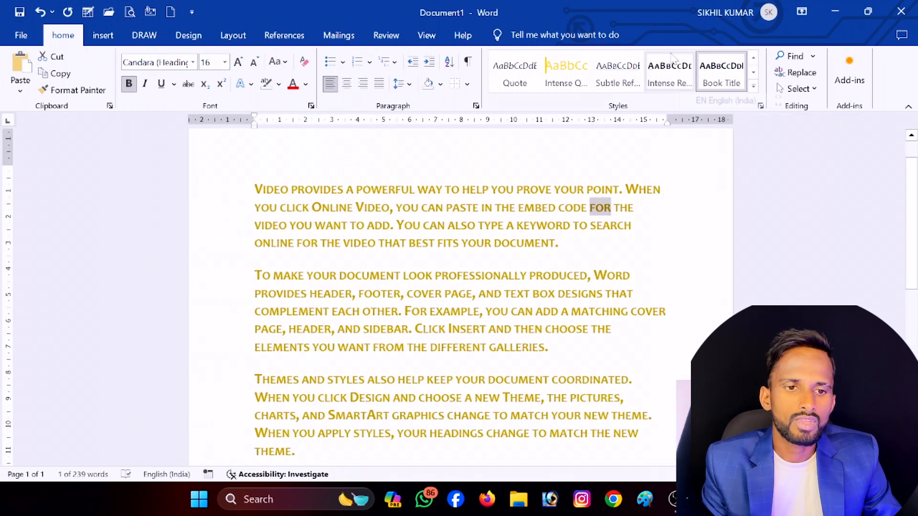
# - Open Advanced Find, look over its Replace and Go To options, and move the dialog away from the text
pyautogui.click(813, 56)
pyautogui.click(811, 90)
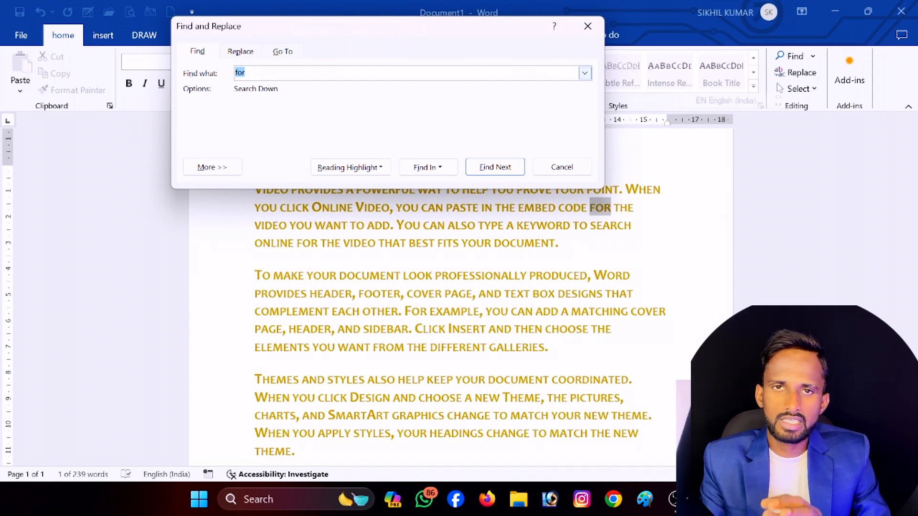
pyautogui.click(233, 56)
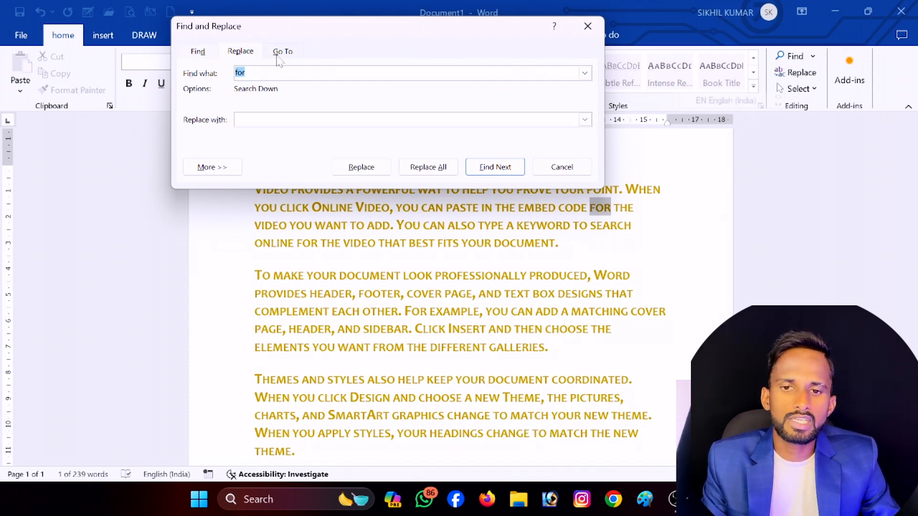
pyautogui.click(280, 55)
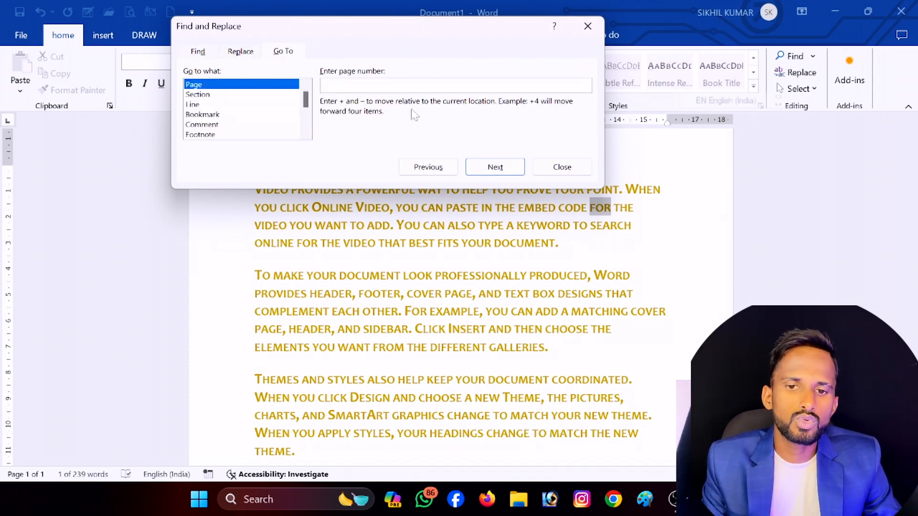
pyautogui.moveTo(373, 36); pyautogui.dragTo(650, 57)
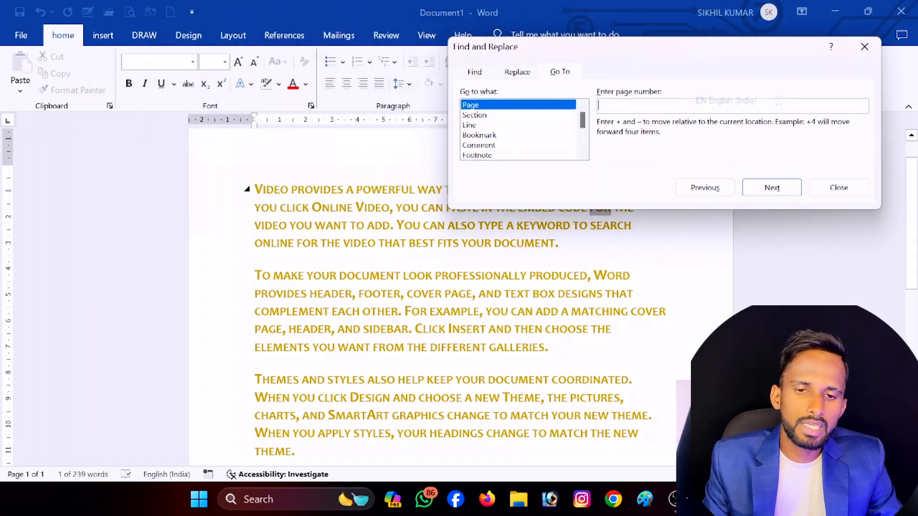
pyautogui.scroll(-1, 454, 392)
pyautogui.scroll(-2, 459, 334)
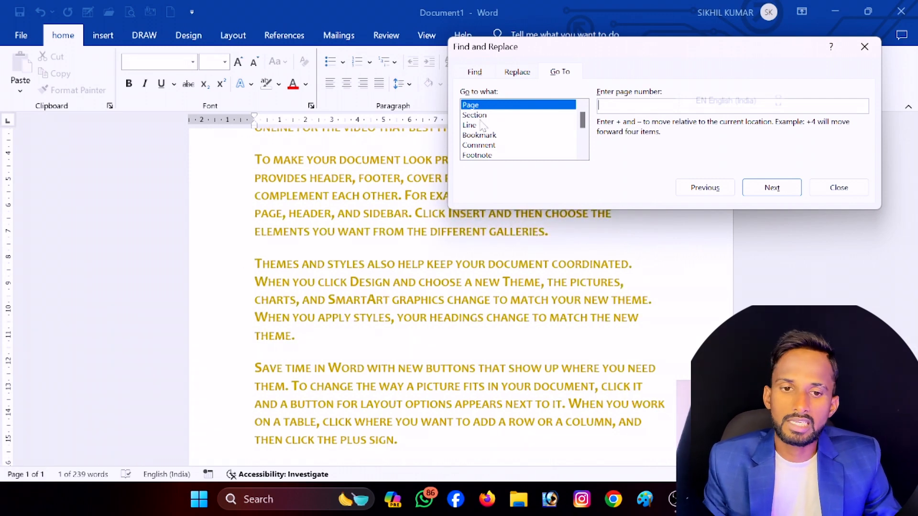
# - Go to line 4 of the document with Go To, place the cursor at that line's start and close the dialog
pyautogui.click(476, 125)
pyautogui.scroll(3, 459, 296)
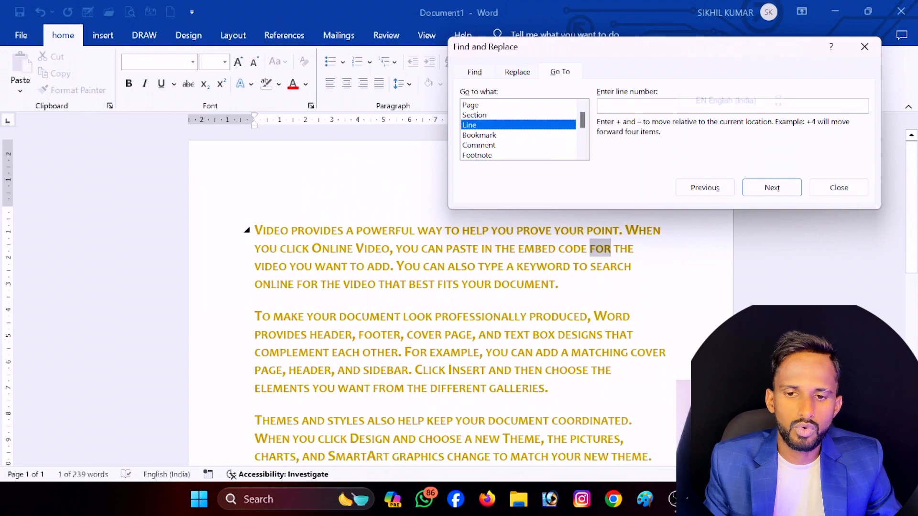
pyautogui.press('Escape')
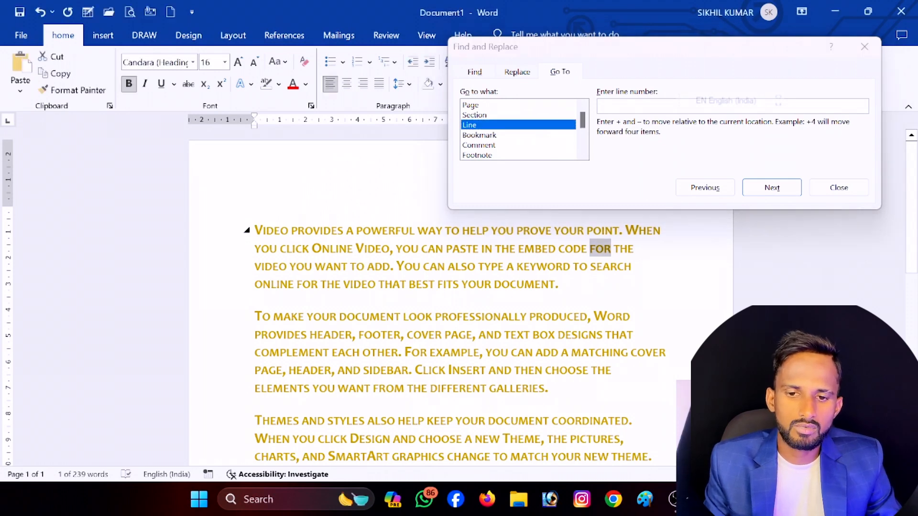
pyautogui.click(297, 230)
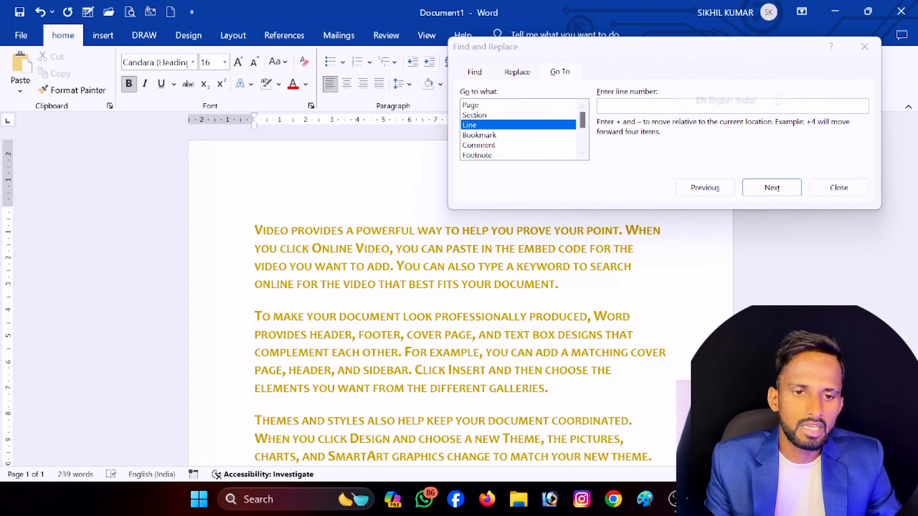
pyautogui.click(621, 106)
pyautogui.write('4')
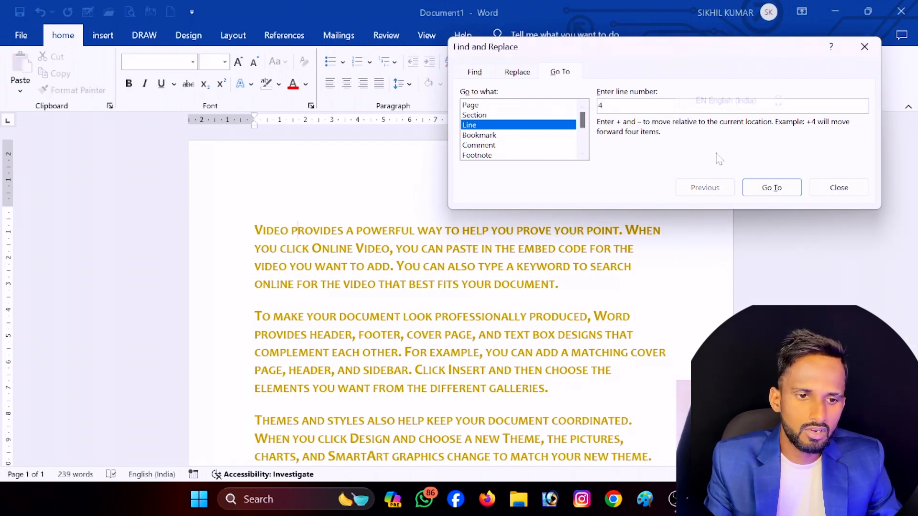
pyautogui.click(771, 187)
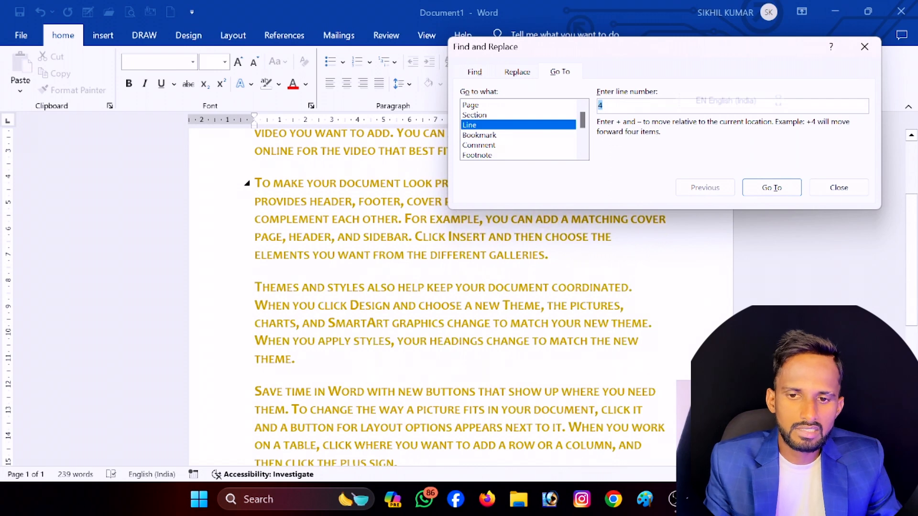
pyautogui.scroll(3, 430, 239)
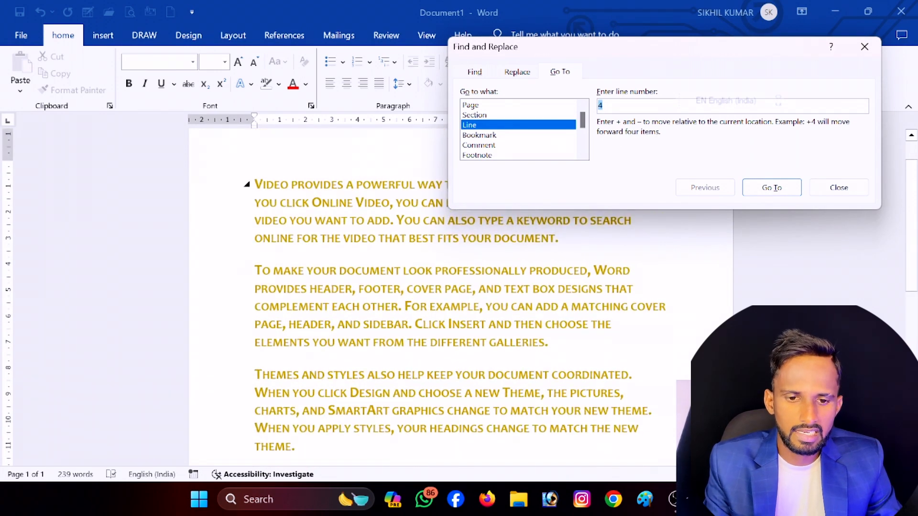
pyautogui.click(255, 238)
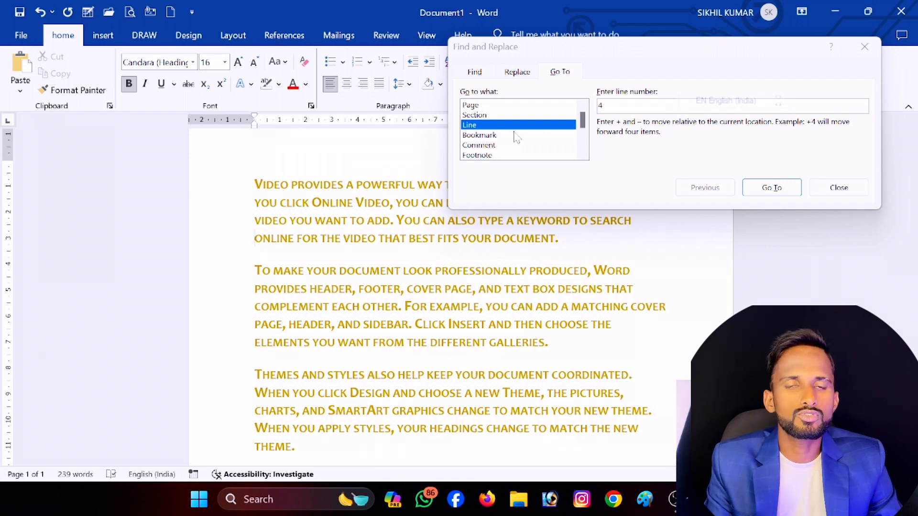
pyautogui.click(523, 76)
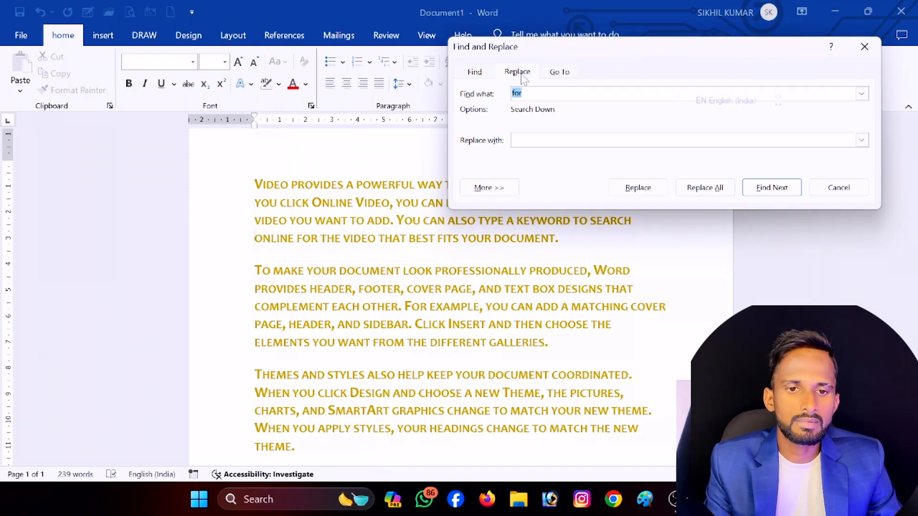
pyautogui.click(865, 47)
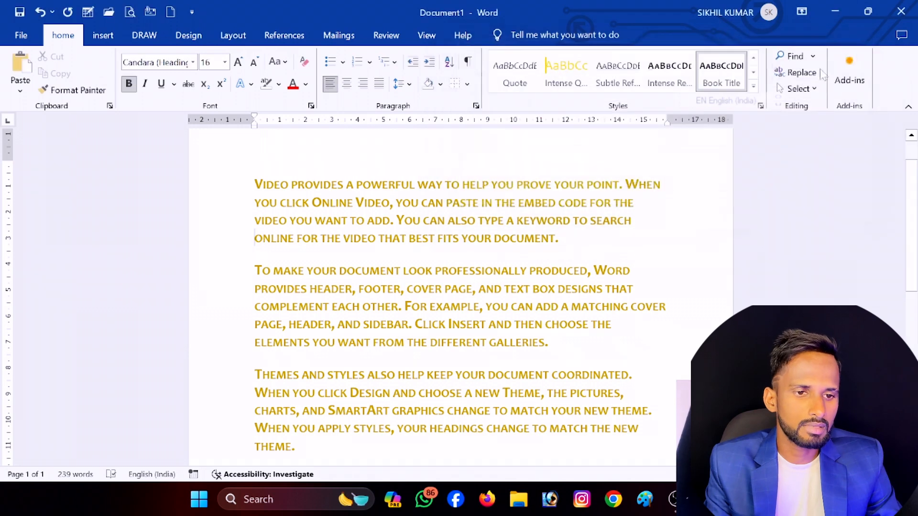
# - Replace one occurrence of "video" with "mp4", replace all the remaining occurrences, and close the dialog
pyautogui.click(808, 77)
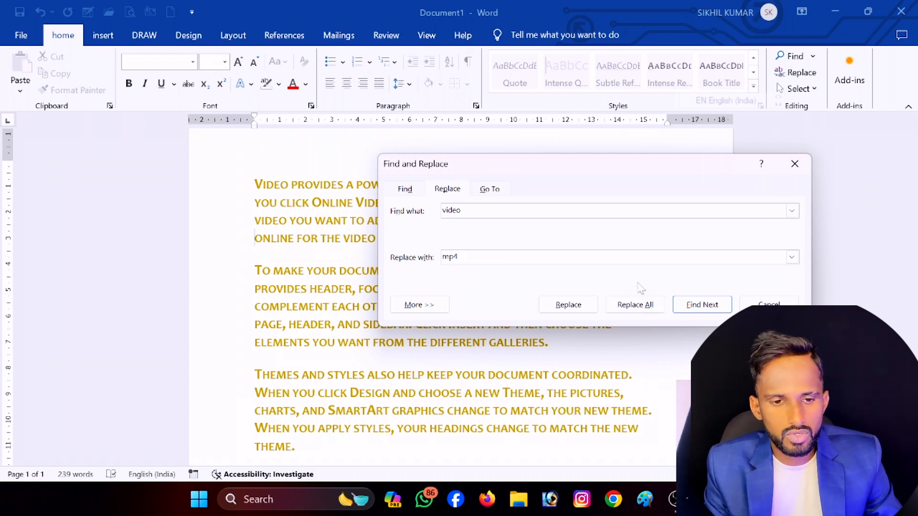
pyautogui.click(699, 306)
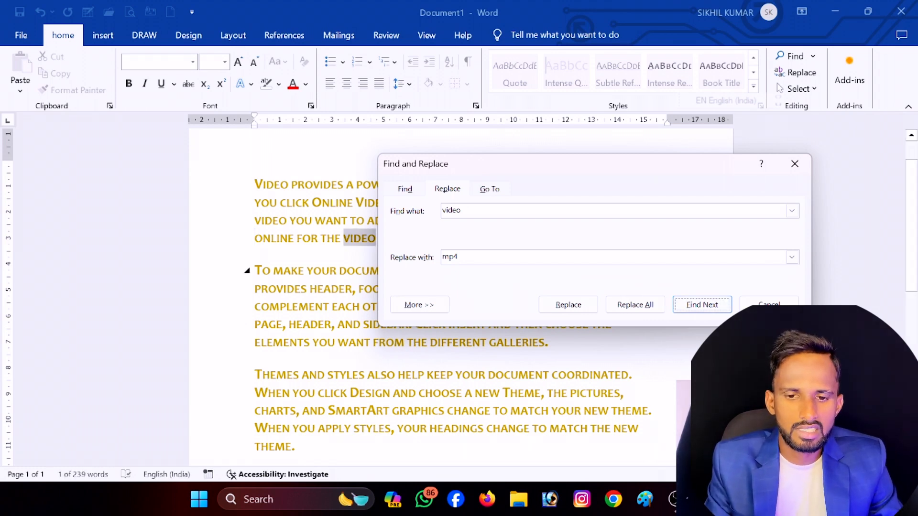
pyautogui.click(550, 304)
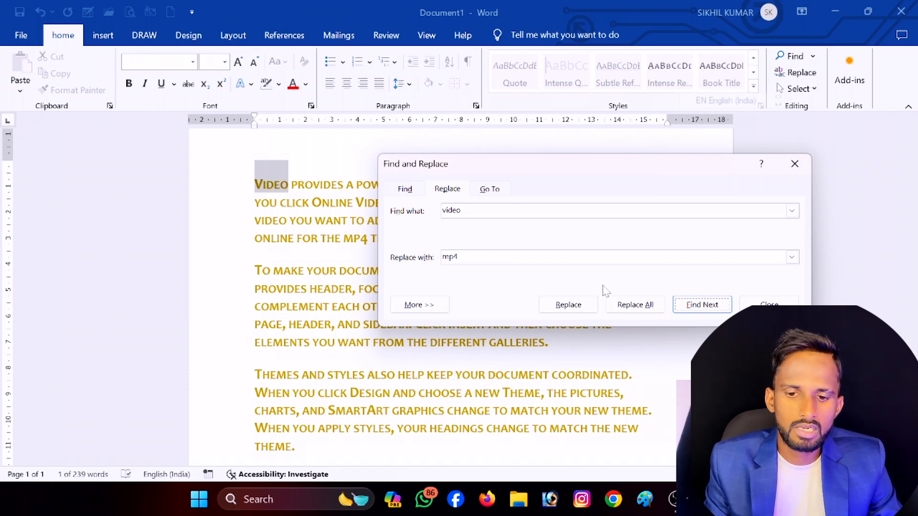
pyautogui.click(649, 306)
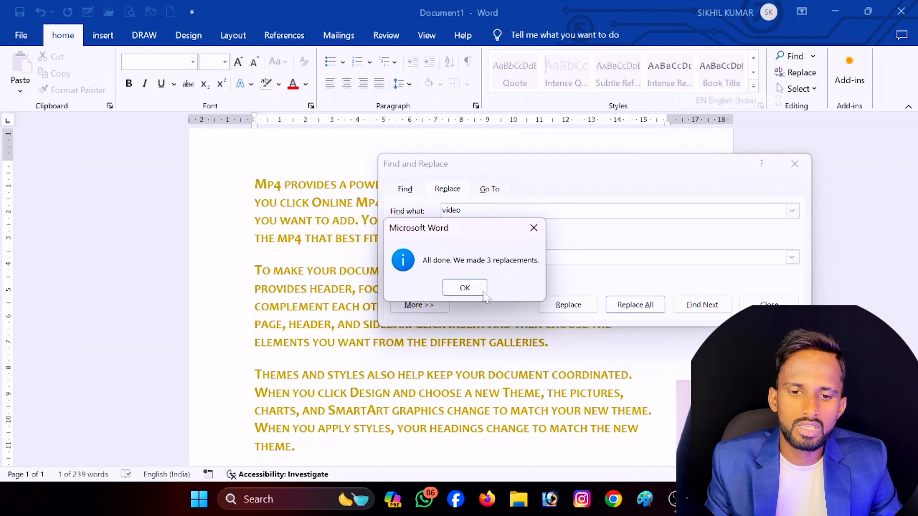
pyautogui.click(483, 293)
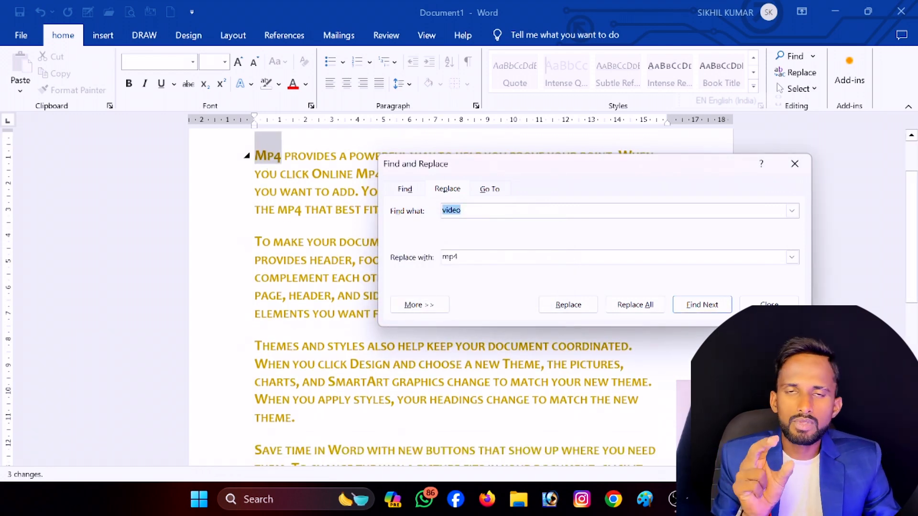
pyautogui.click(795, 165)
# - Select all the document's text, and clear the selection by placing the cursor in the second paragraph
pyautogui.click(799, 88)
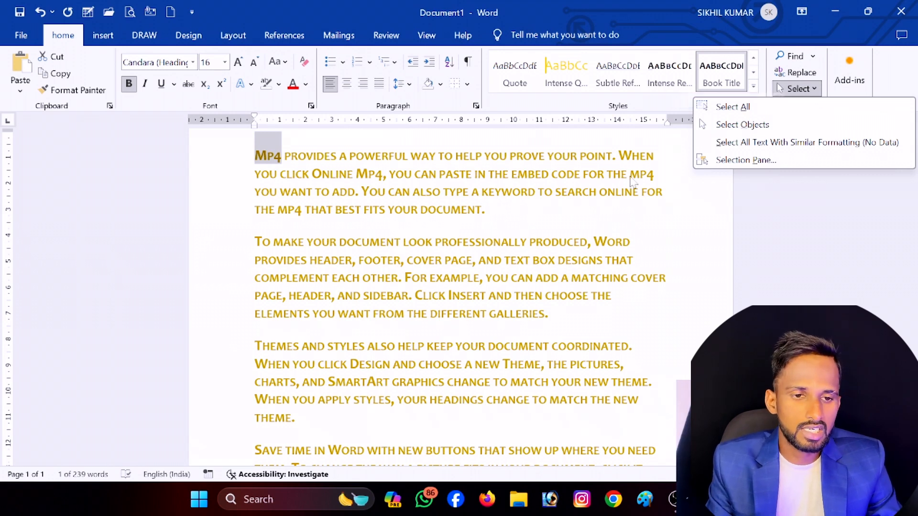
pyautogui.click(732, 107)
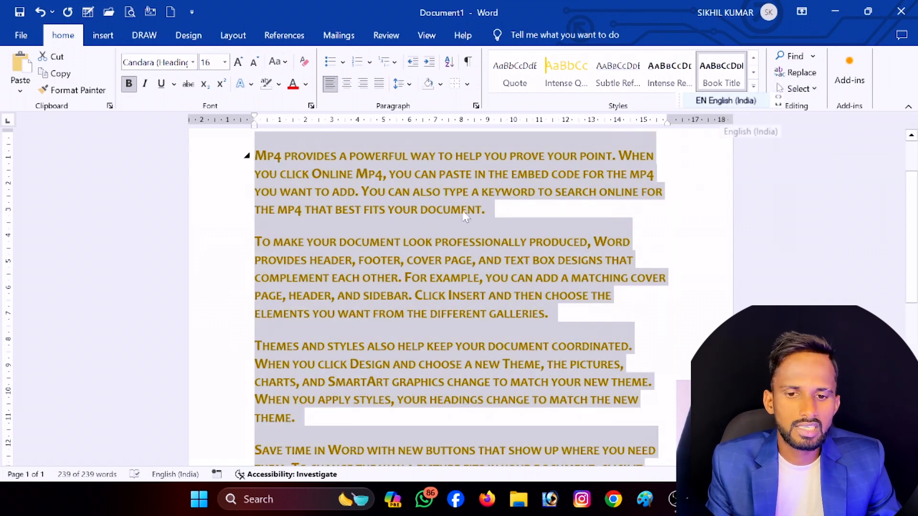
pyautogui.click(450, 277)
# - Draw an oval about 3.2 cm high and 5 cm wide over the first paragraph, then deselect it
pyautogui.click(818, 90)
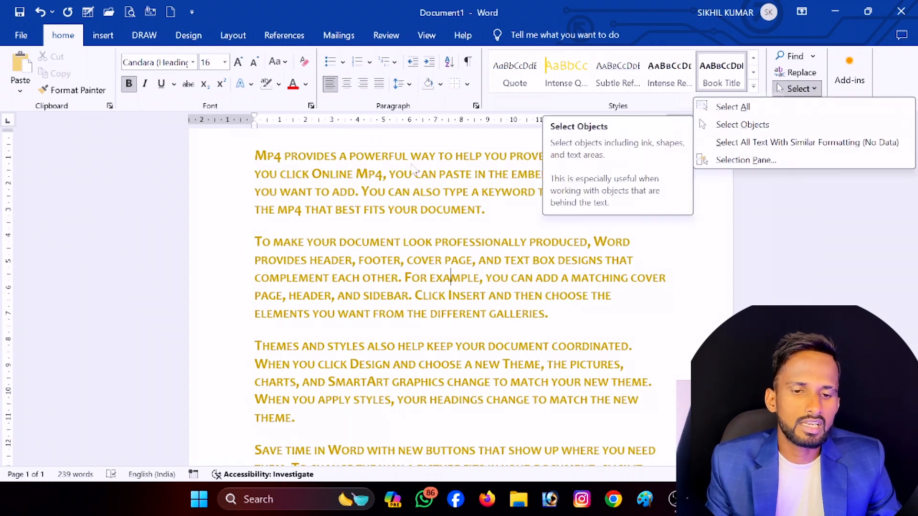
pyautogui.click(108, 41)
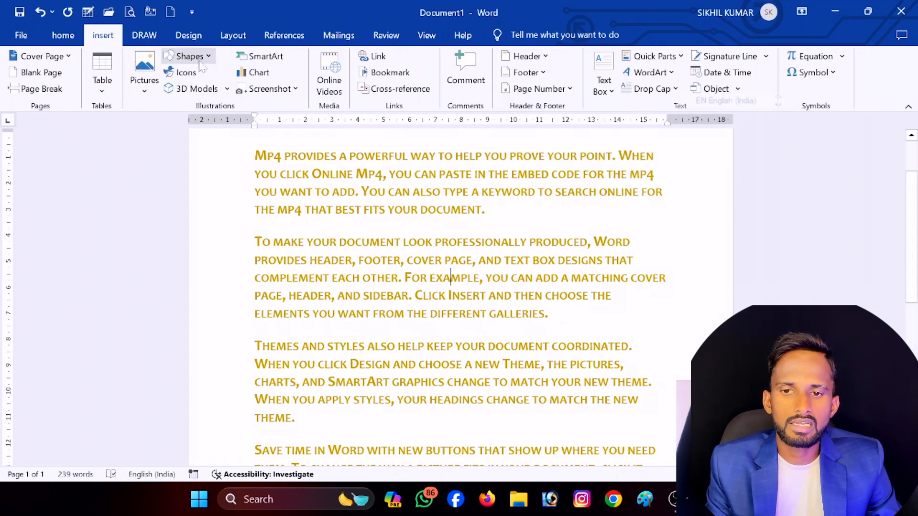
pyautogui.click(196, 57)
pyautogui.click(226, 89)
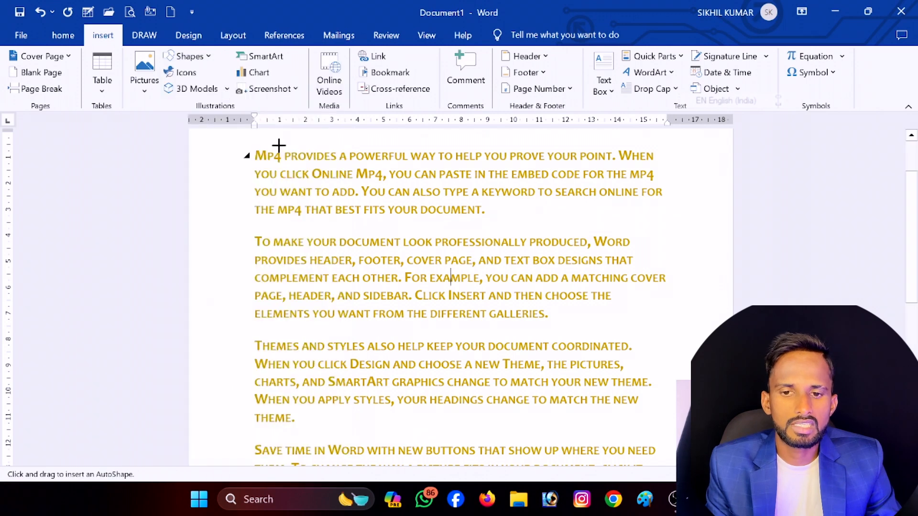
pyautogui.moveTo(278, 144); pyautogui.dragTo(408, 228)
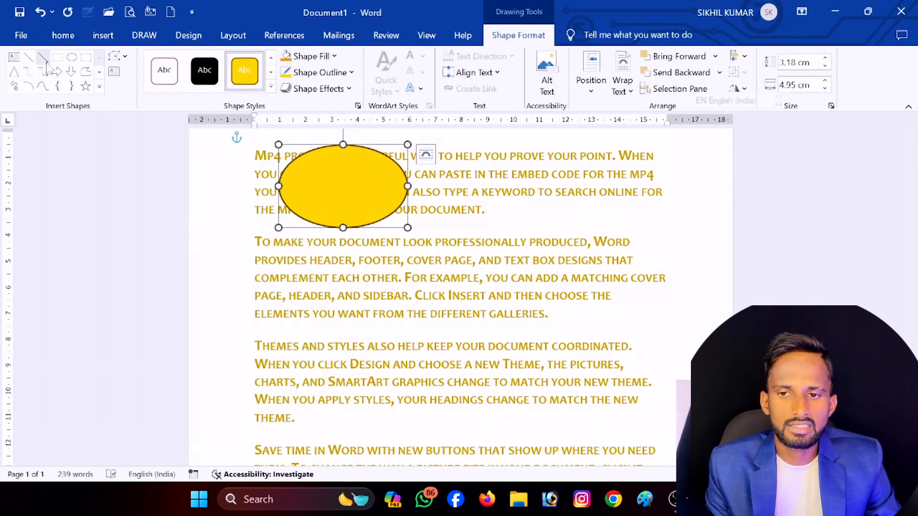
pyautogui.click(231, 215)
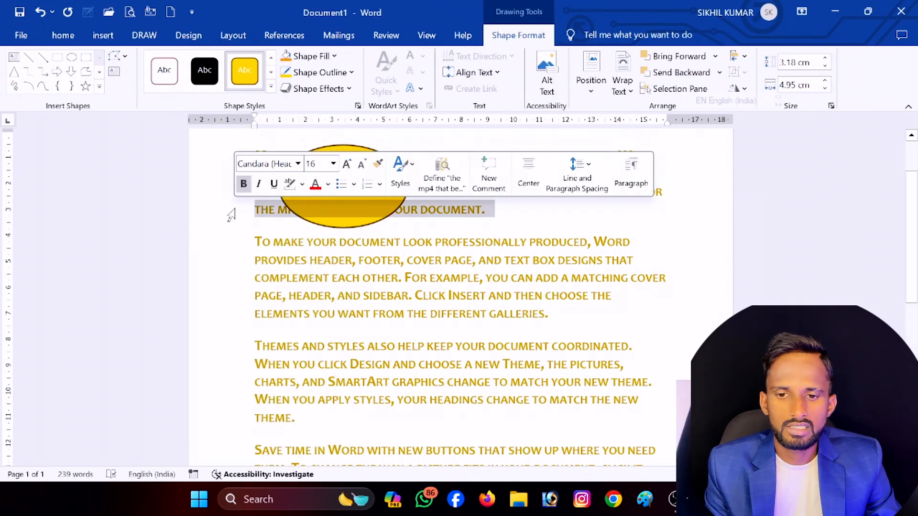
# - Draw an isosceles triangle about 6.5 by 7.1 cm overlapping the oval, and a rounded rectangle about 4.9 by 5.3 cm beside it
pyautogui.click(102, 35)
pyautogui.click(191, 58)
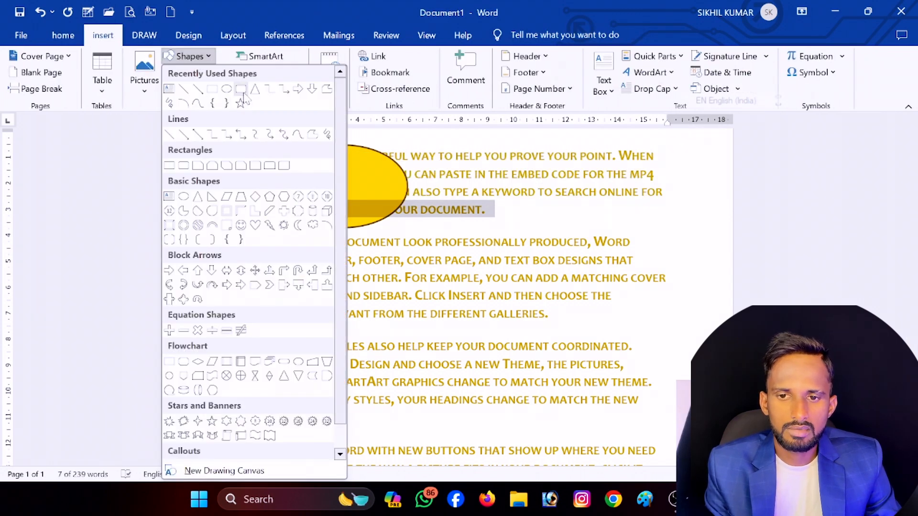
pyautogui.click(254, 94)
pyautogui.click(254, 95)
pyautogui.click(205, 56)
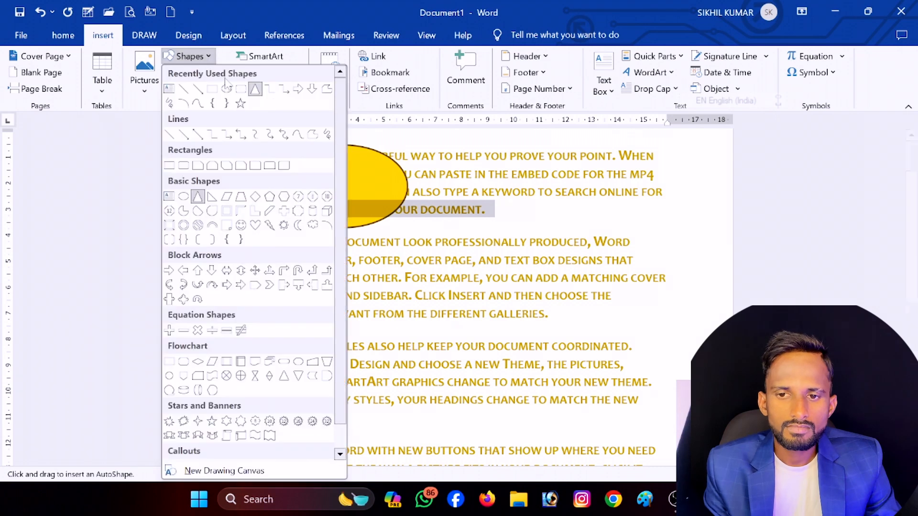
pyautogui.doubleClick(240, 89)
pyautogui.click(191, 58)
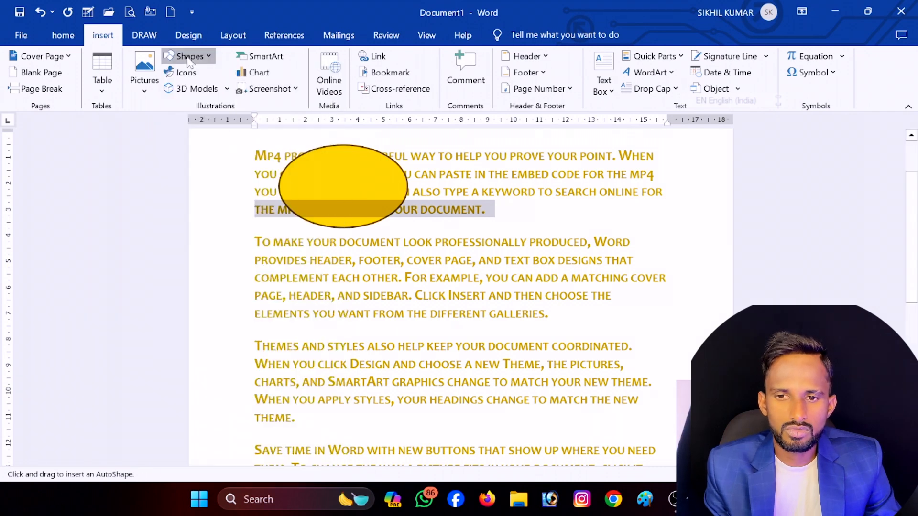
pyautogui.click(258, 95)
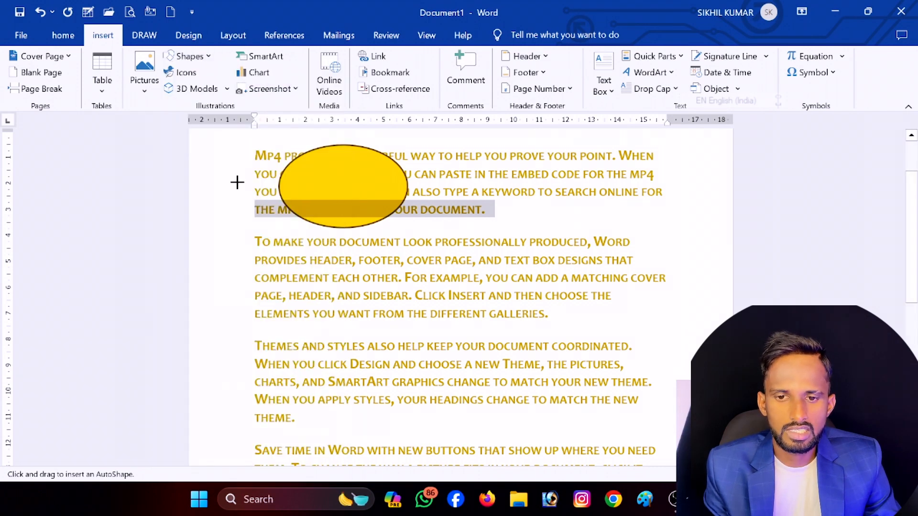
pyautogui.moveTo(235, 181)
pyautogui.mouseDown()
pyautogui.moveTo(408, 324)
pyautogui.moveTo(421, 350)
pyautogui.mouseUp()
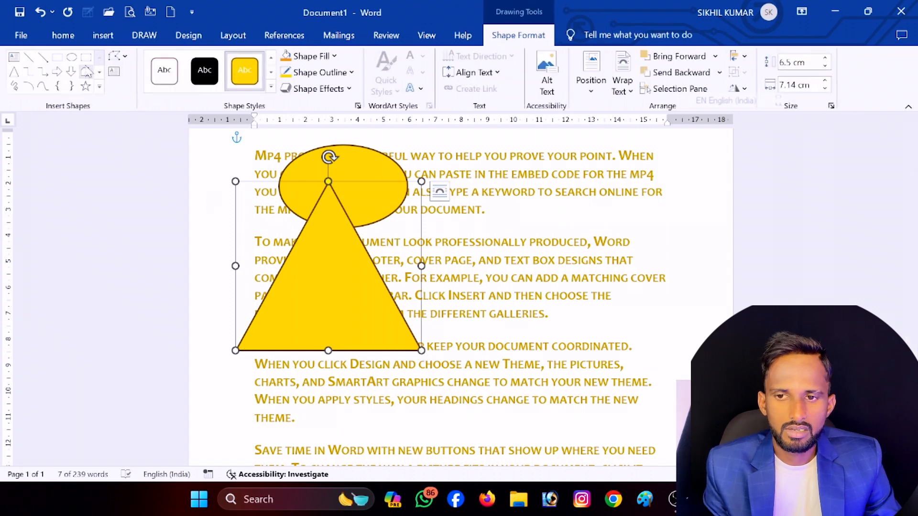
pyautogui.click(86, 57)
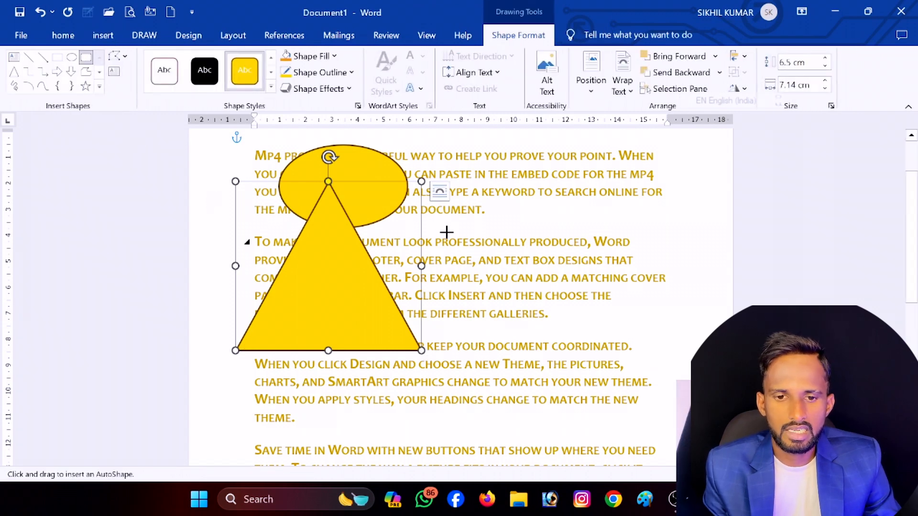
pyautogui.moveTo(446, 232); pyautogui.dragTo(583, 360)
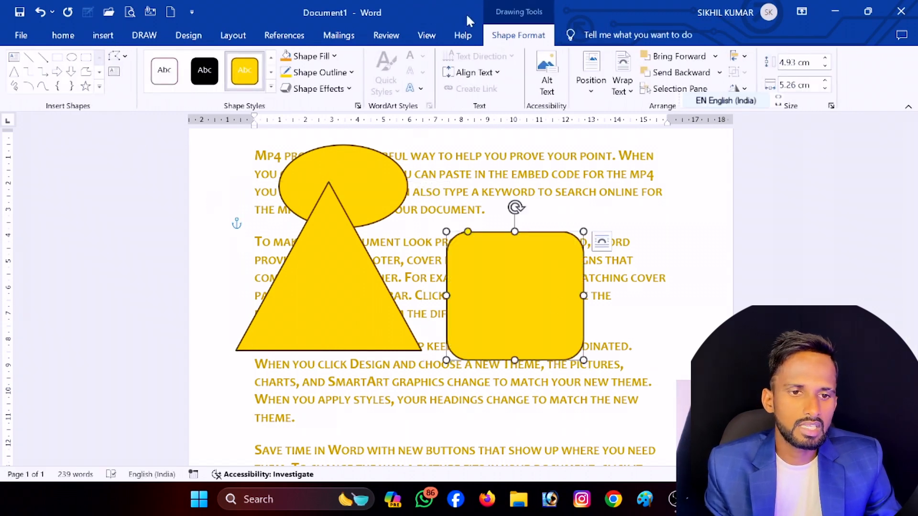
# - Turn on Select Objects and select the triangle, the oval and the rounded rectangle together
pyautogui.click(63, 35)
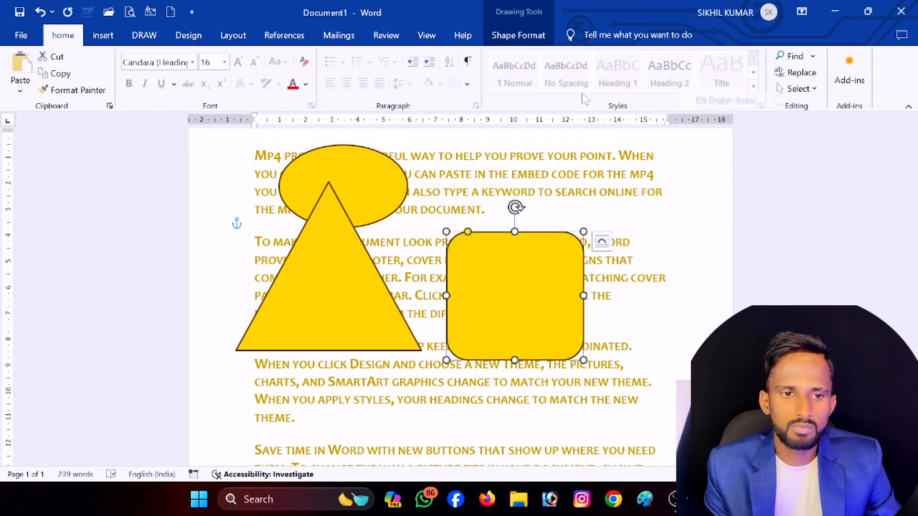
pyautogui.click(808, 91)
pyautogui.click(764, 125)
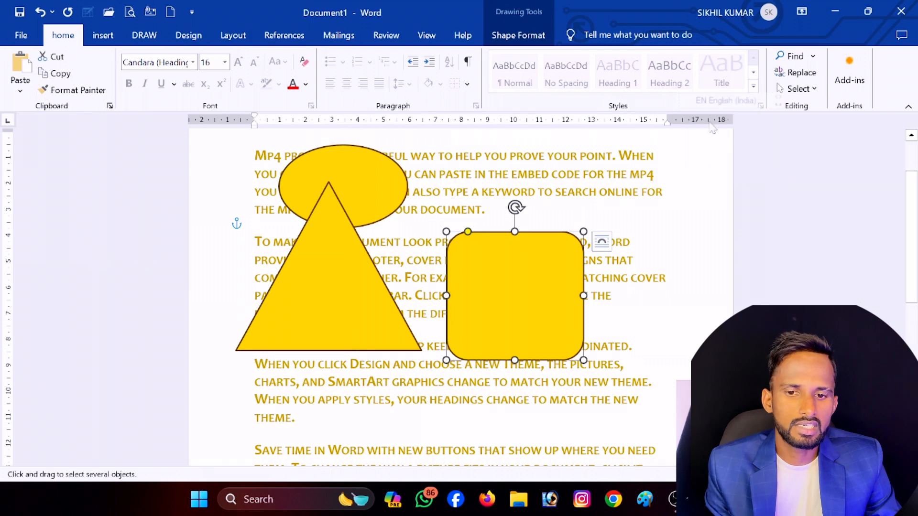
pyautogui.click(335, 268)
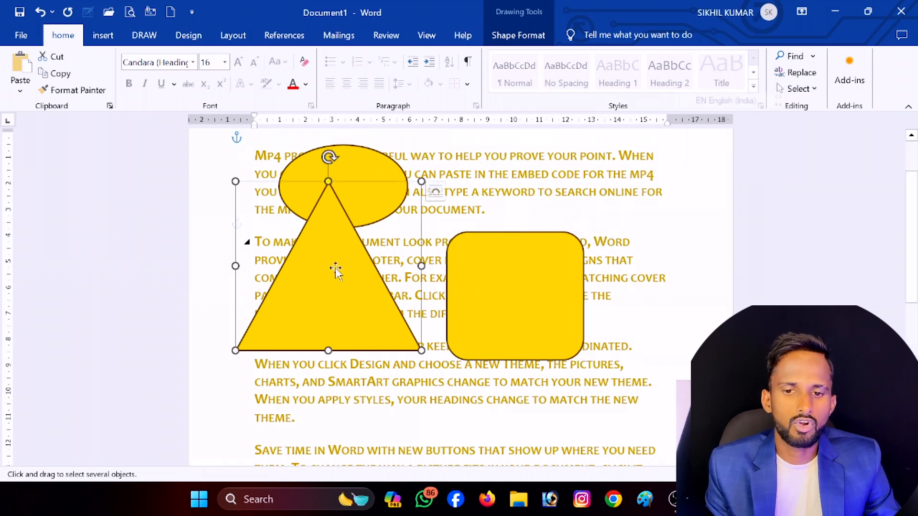
pyautogui.keyDown('ctrl'); pyautogui.click(367, 181); pyautogui.keyUp('ctrl')
pyautogui.keyDown('ctrl'); pyautogui.click(489, 270); pyautogui.keyUp('ctrl')
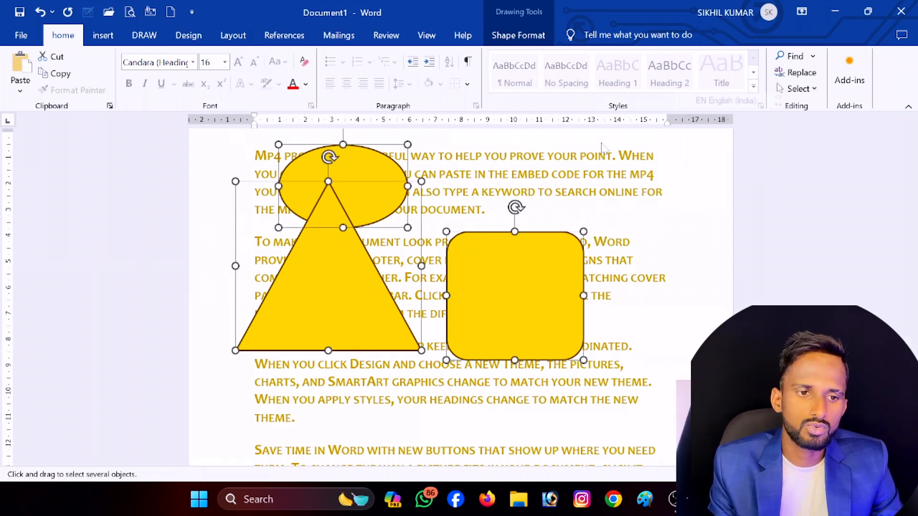
# - Leave object selection mode, deselect the shapes and place the cursor after "new" in the fourth paragraph
pyautogui.click(808, 89)
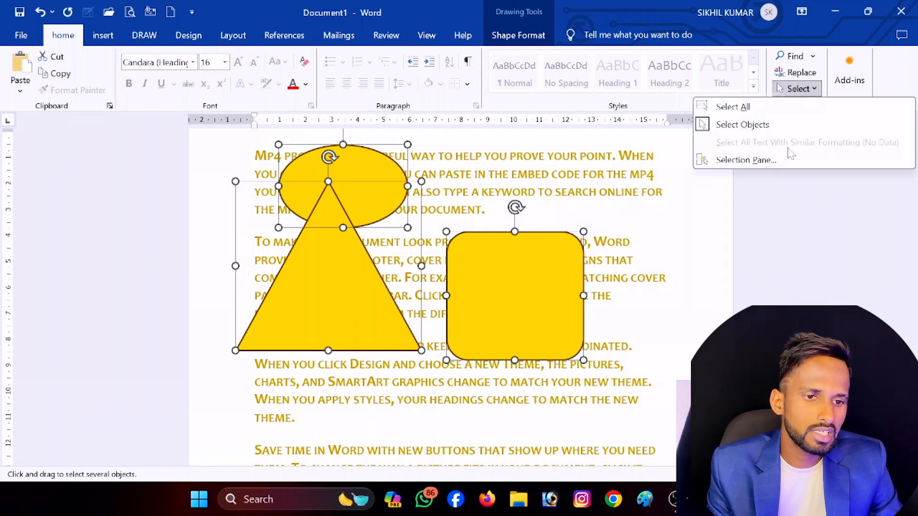
pyautogui.click(618, 214)
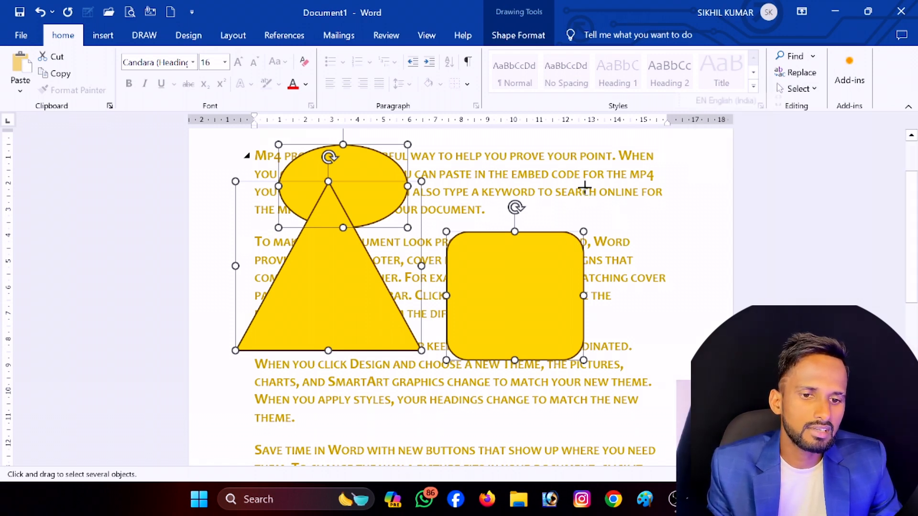
pyautogui.doubleClick(531, 174)
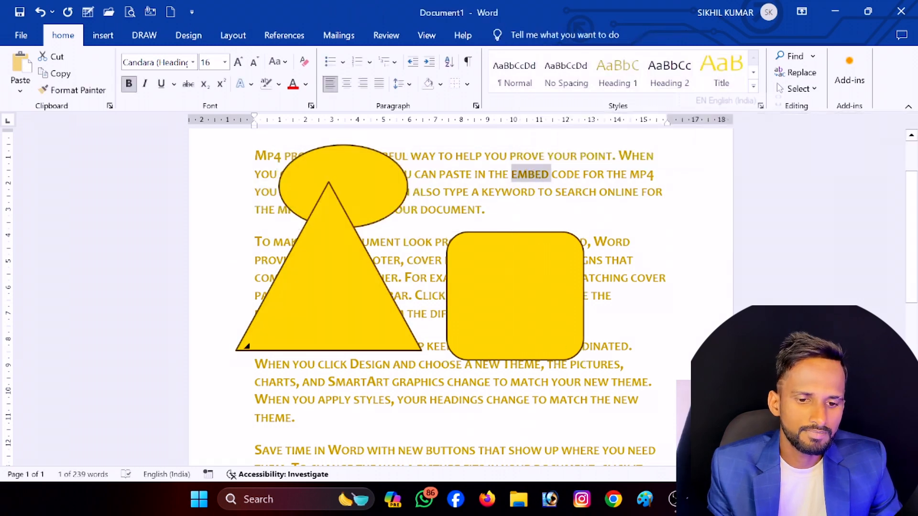
pyautogui.click(382, 382)
pyautogui.click(314, 319)
pyautogui.click(422, 450)
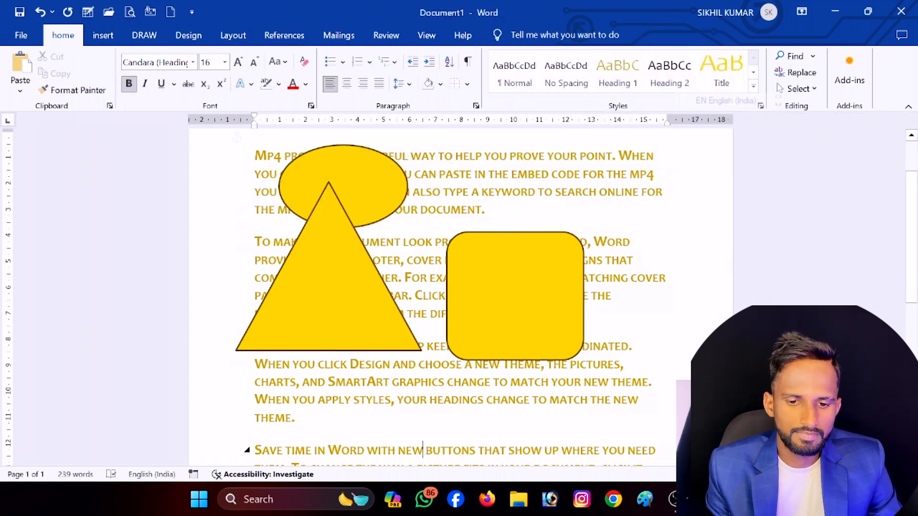
# - Using the Selection Pane, hide the oval and show it again, and hide the rounded rectangle
pyautogui.click(813, 88)
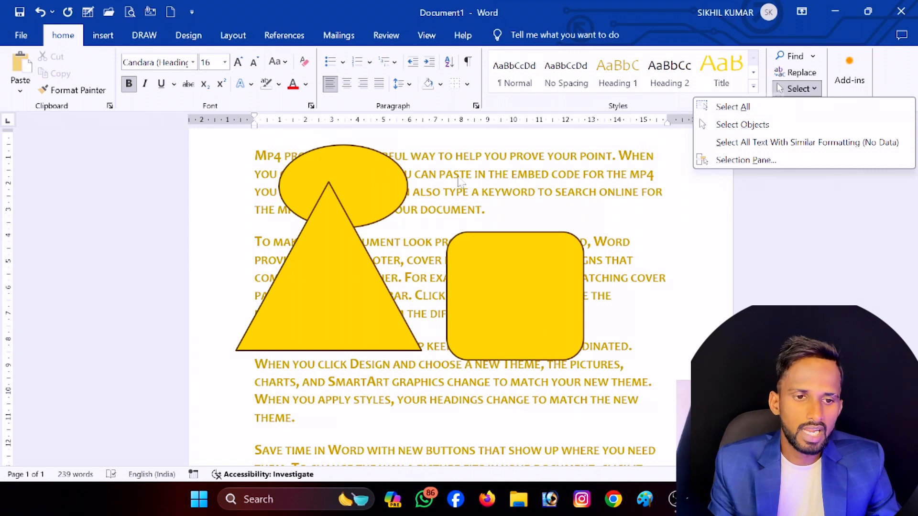
pyautogui.click(746, 160)
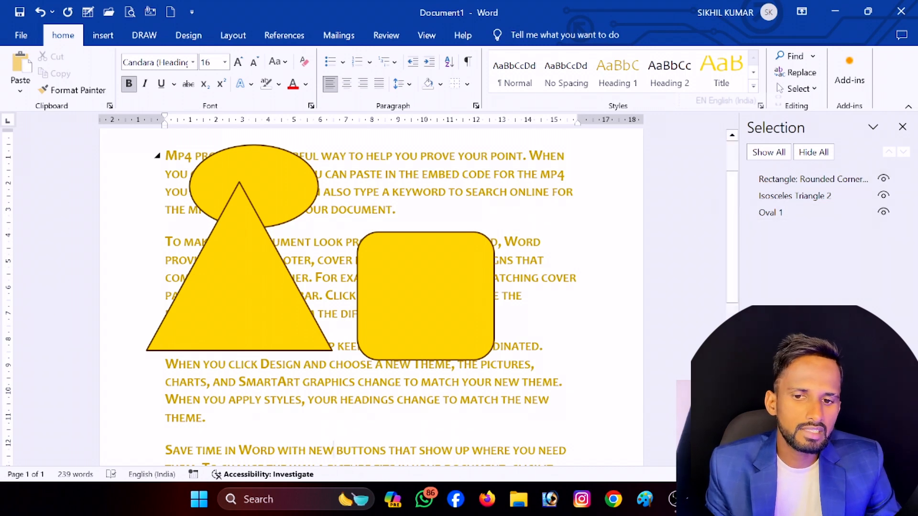
pyautogui.click(883, 212)
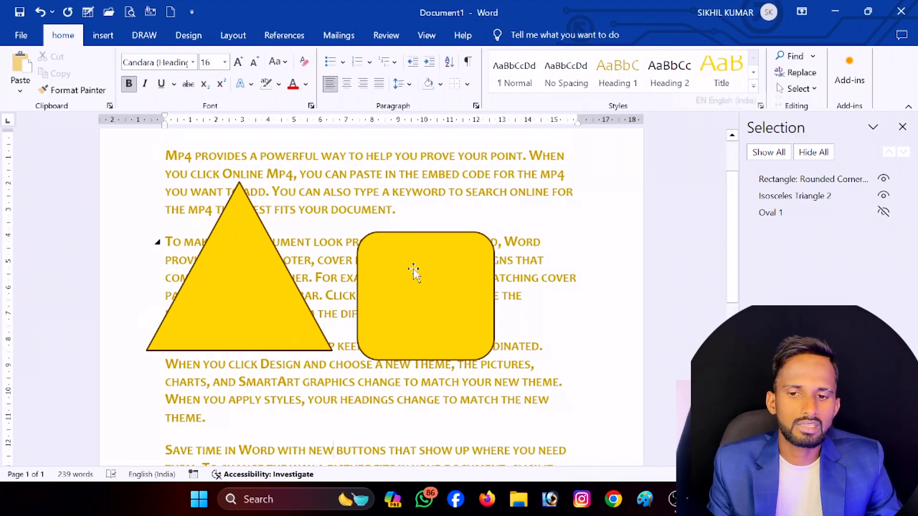
pyautogui.click(883, 212)
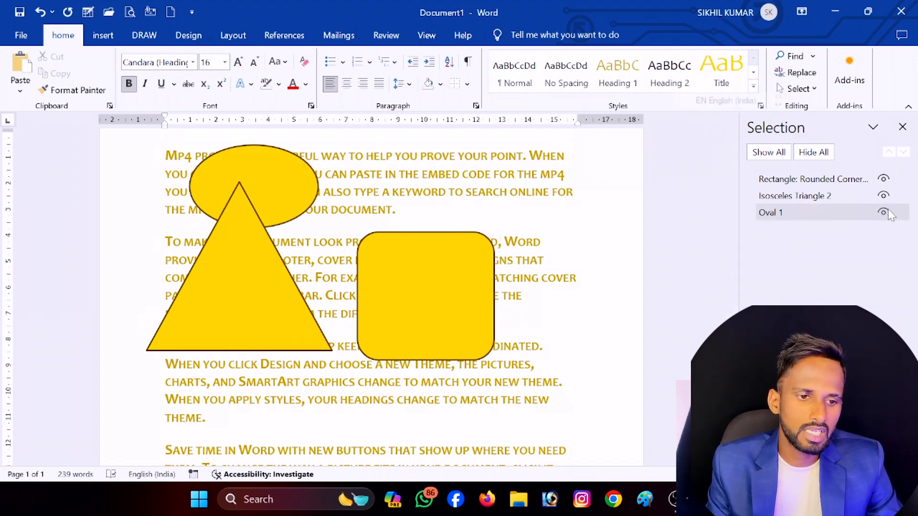
pyautogui.click(883, 178)
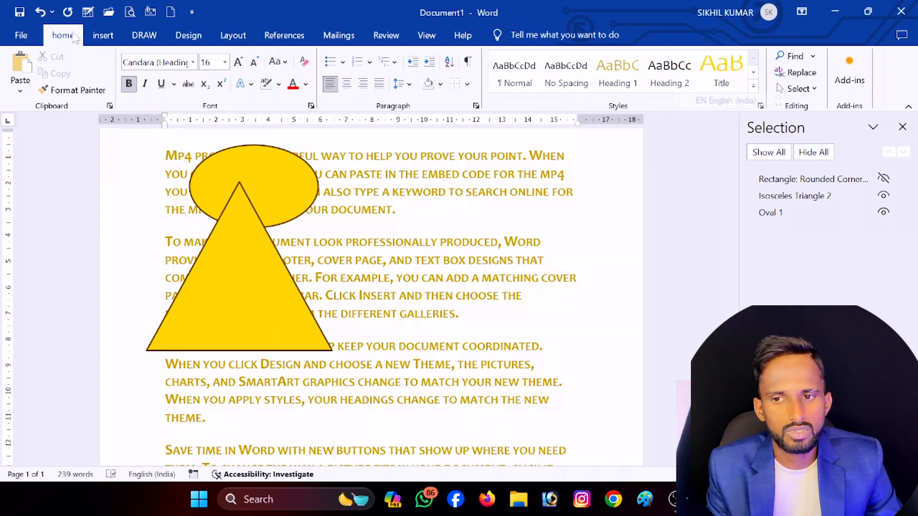
# - Select the triangle and look at the Selection Pane option among its shape formatting tools
pyautogui.click(800, 88)
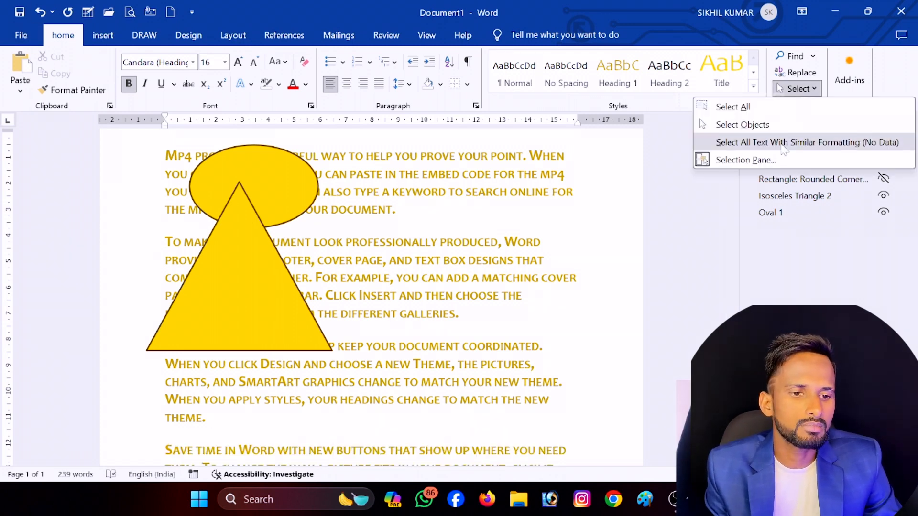
pyautogui.click(222, 286)
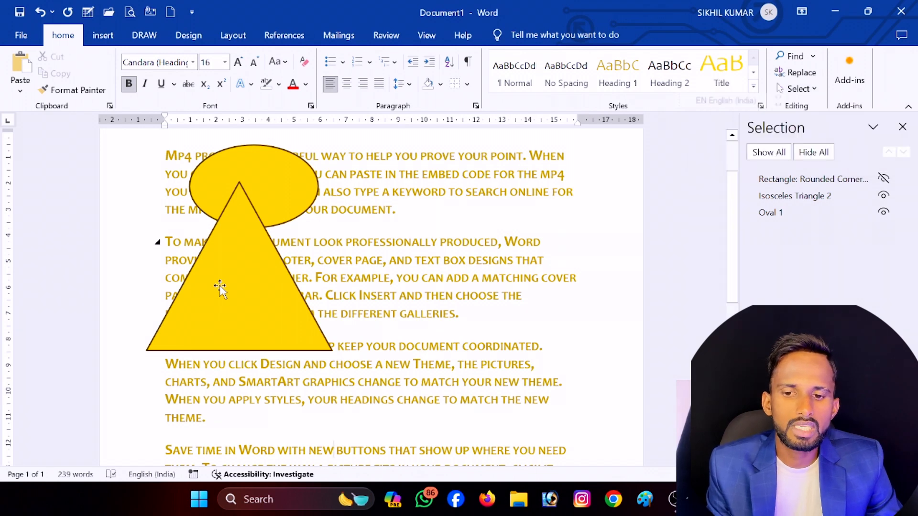
pyautogui.click(220, 288)
pyautogui.click(518, 36)
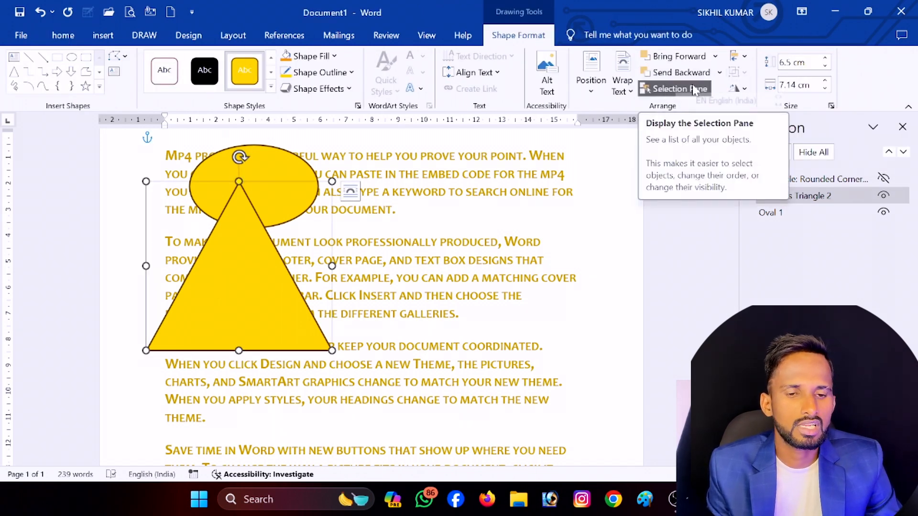
# - Browse the available add-ins and add GPT for Excel Word
pyautogui.click(63, 36)
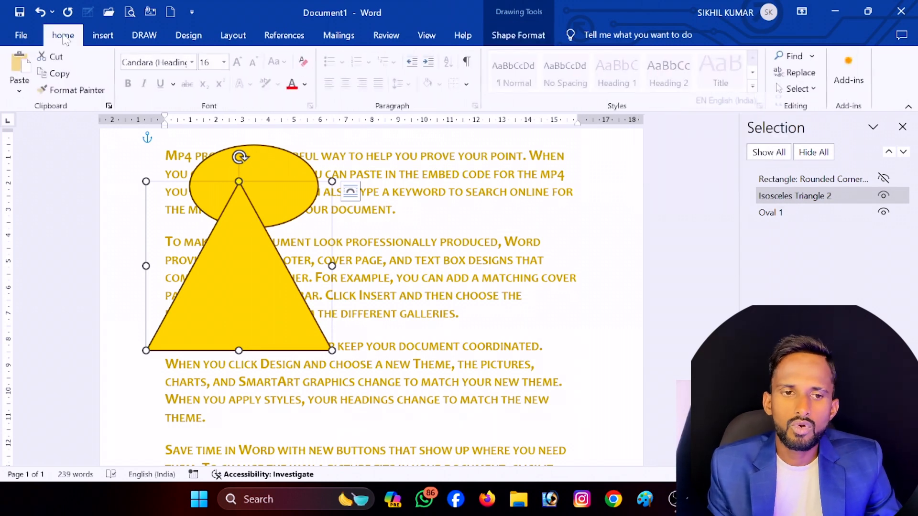
pyautogui.click(855, 78)
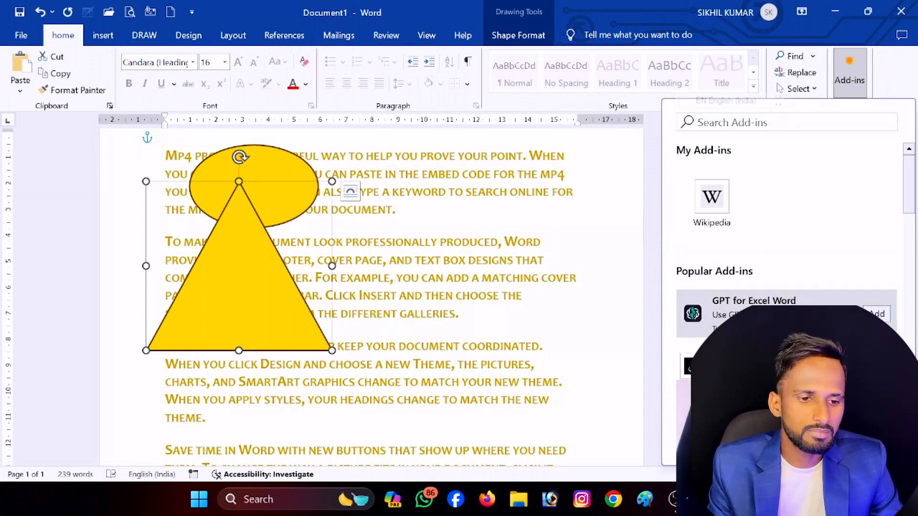
pyautogui.click(878, 313)
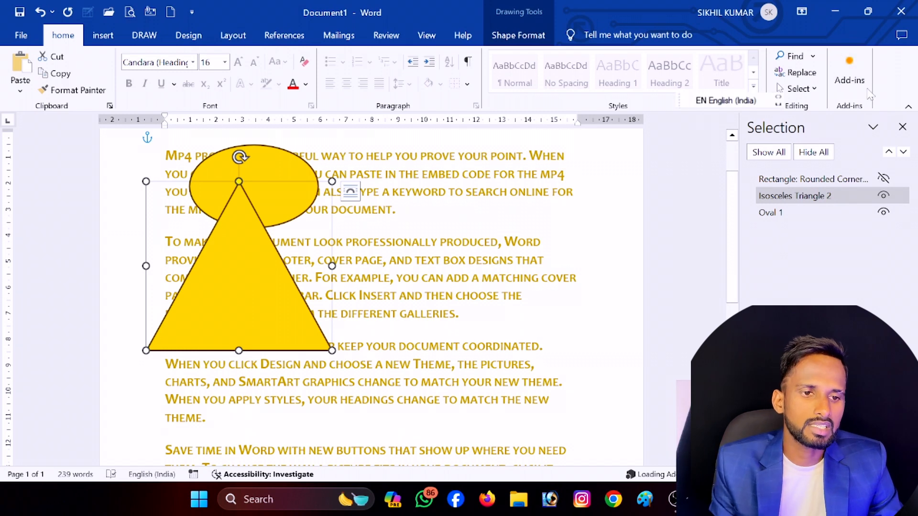